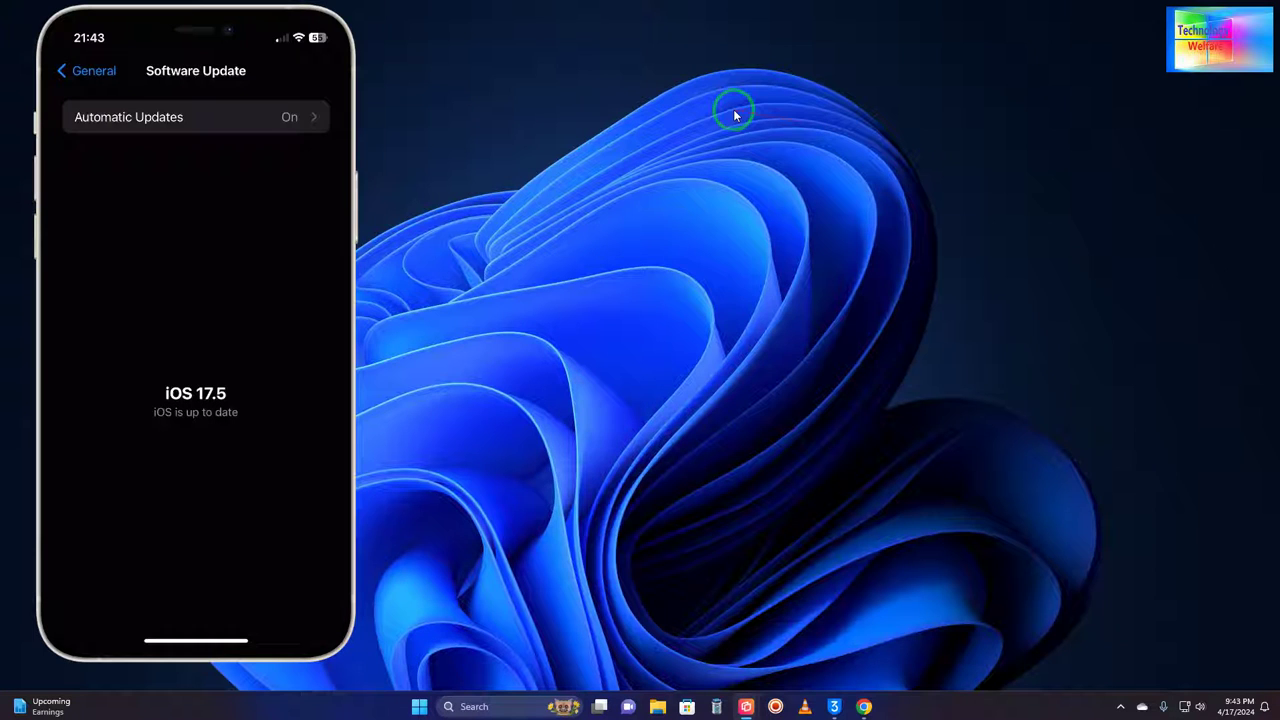
Step: Switch to 3uTools and show the Smart Flash firmware list for the connected iPhone 12, moving the window slightly
{"action": "left_click", "coordinate": [834, 706]}
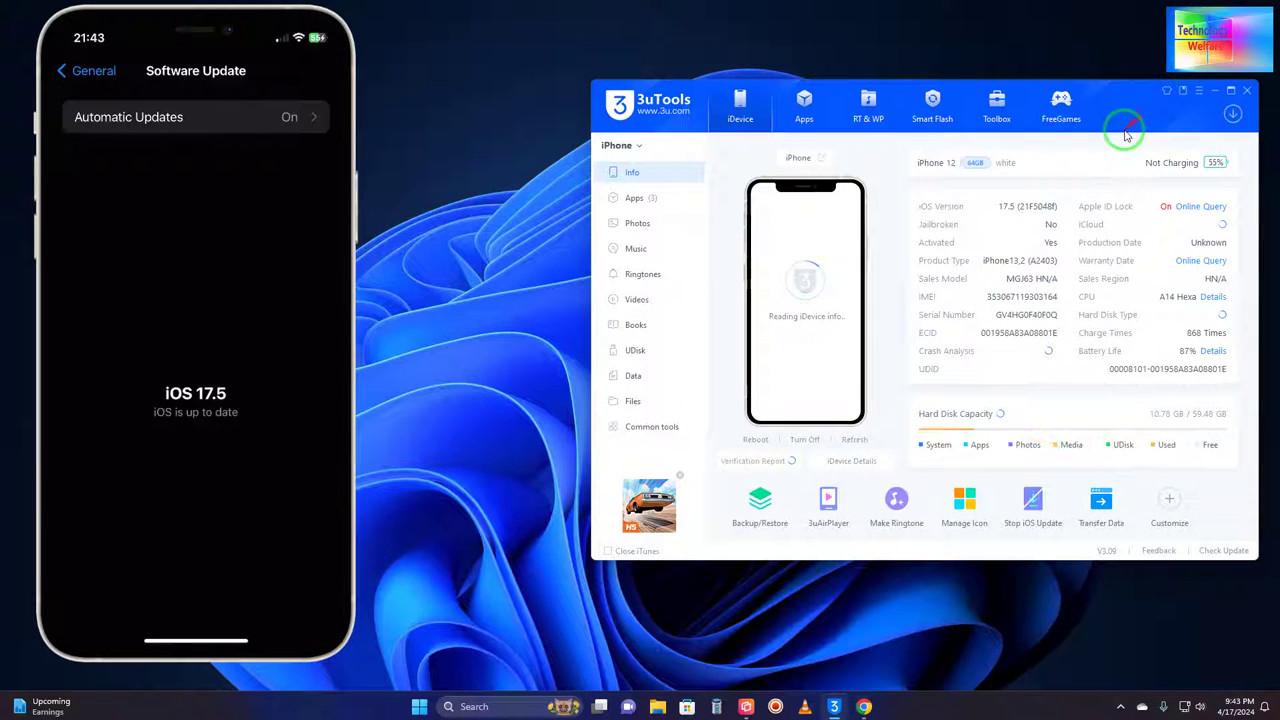
{"action": "left_click", "coordinate": [933, 112]}
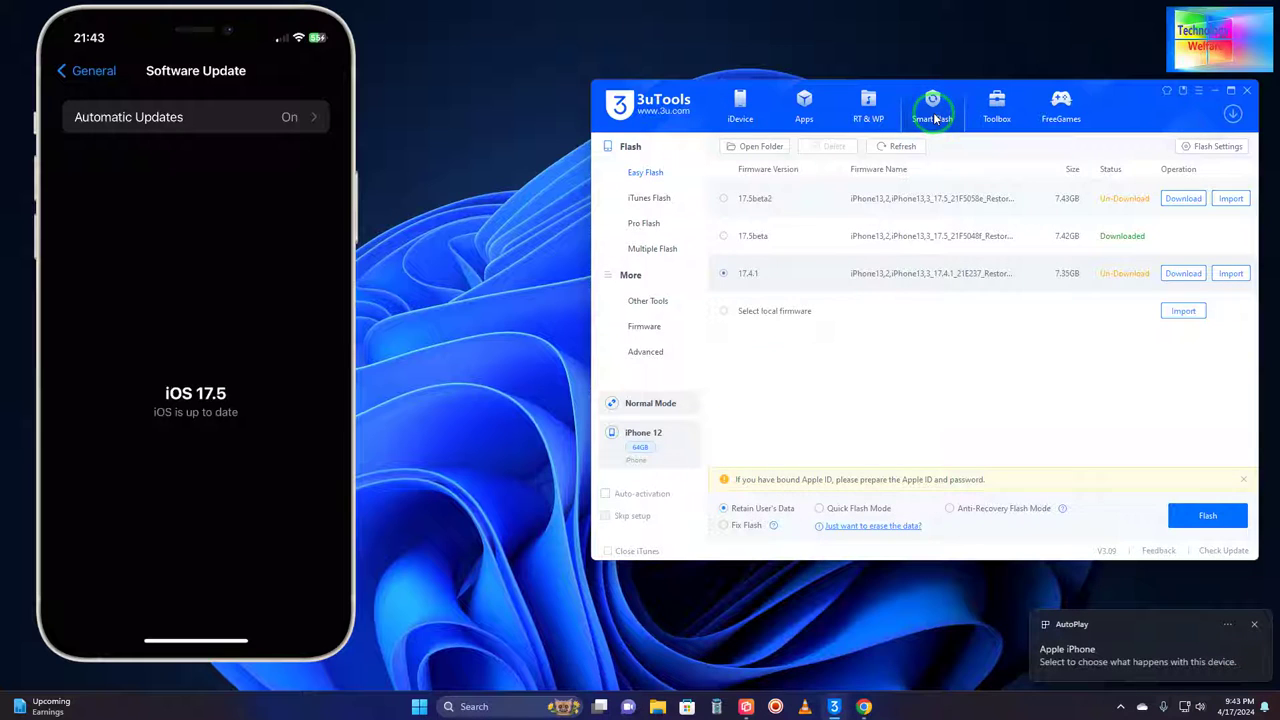
{"action": "left_click", "coordinate": [900, 146]}
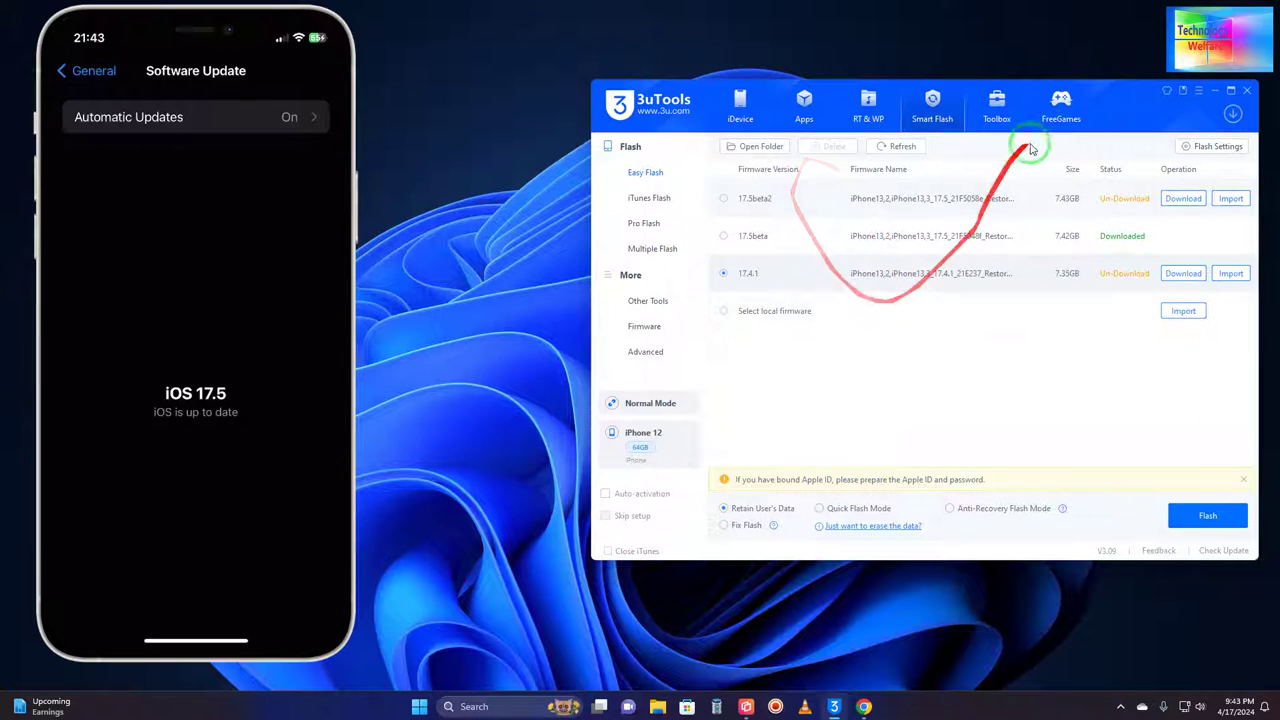
{"action": "left_click_drag", "start_coordinate": [1122, 104], "coordinate": [1100, 84]}
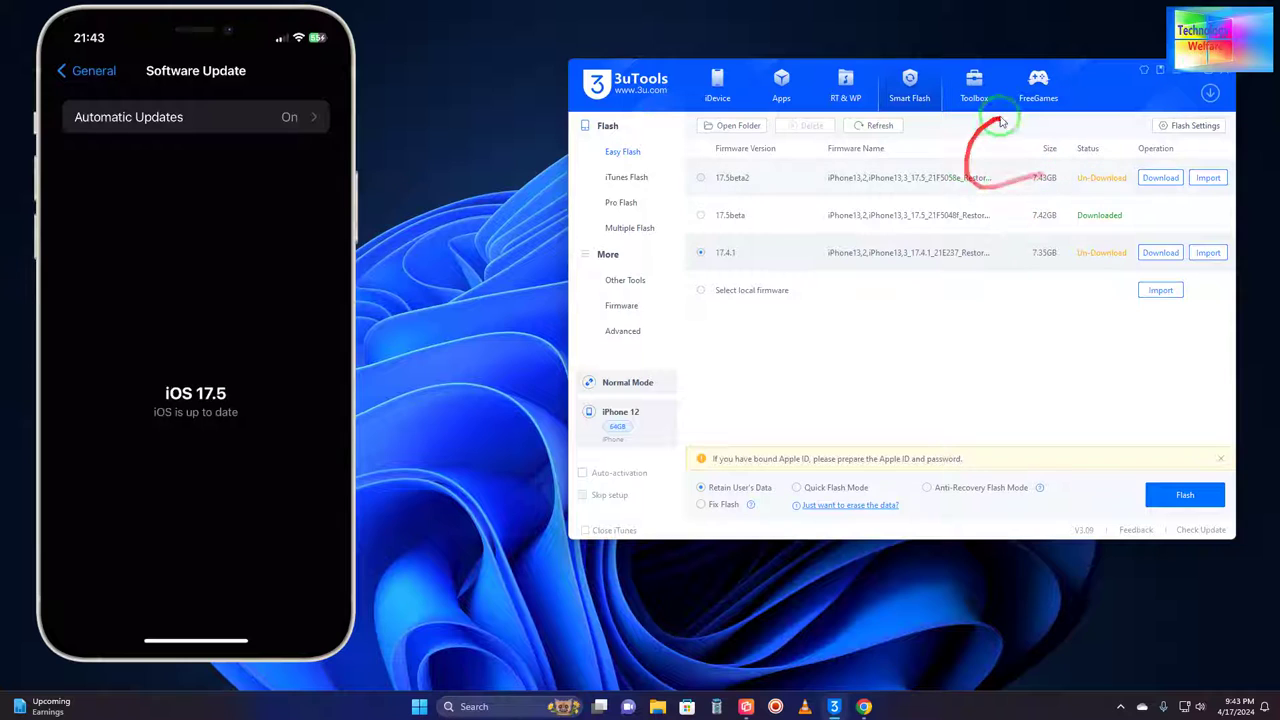
Step: Choose the Retain User's Data flash mode for the 17.4.1 firmware
{"action": "left_click", "coordinate": [1163, 256]}
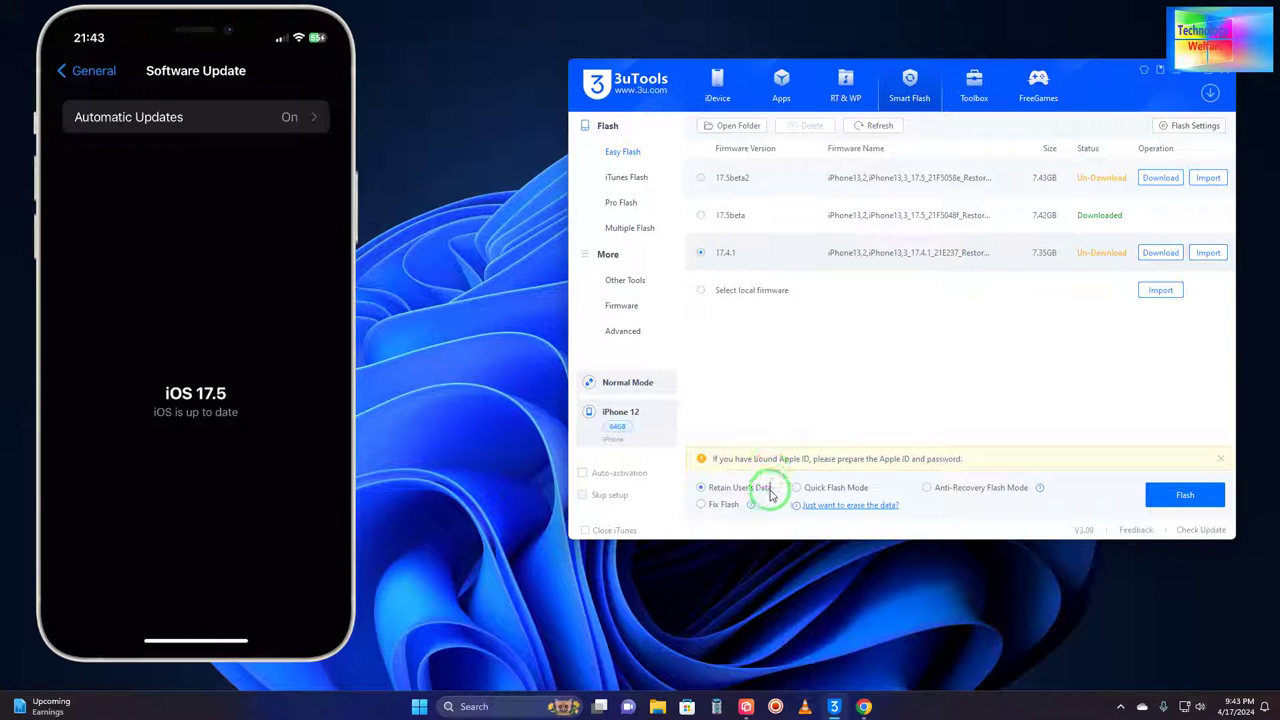
{"action": "left_click", "coordinate": [705, 487]}
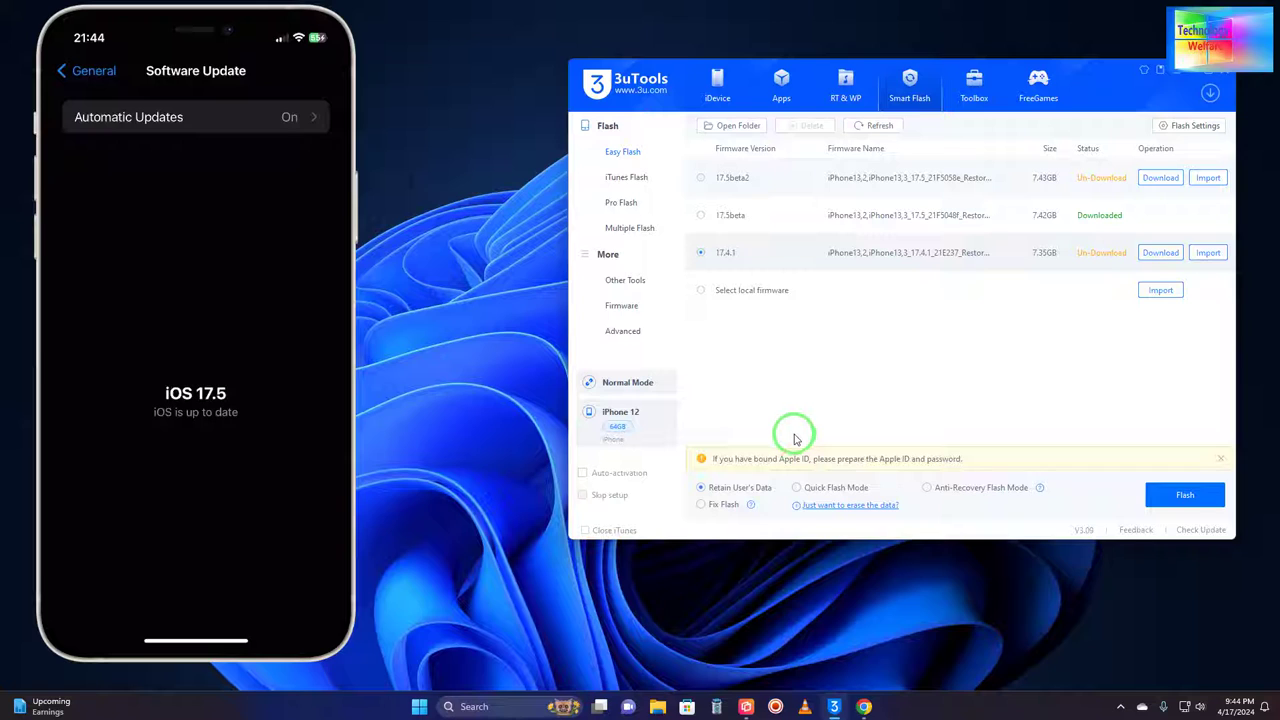
{"action": "left_click", "coordinate": [807, 424]}
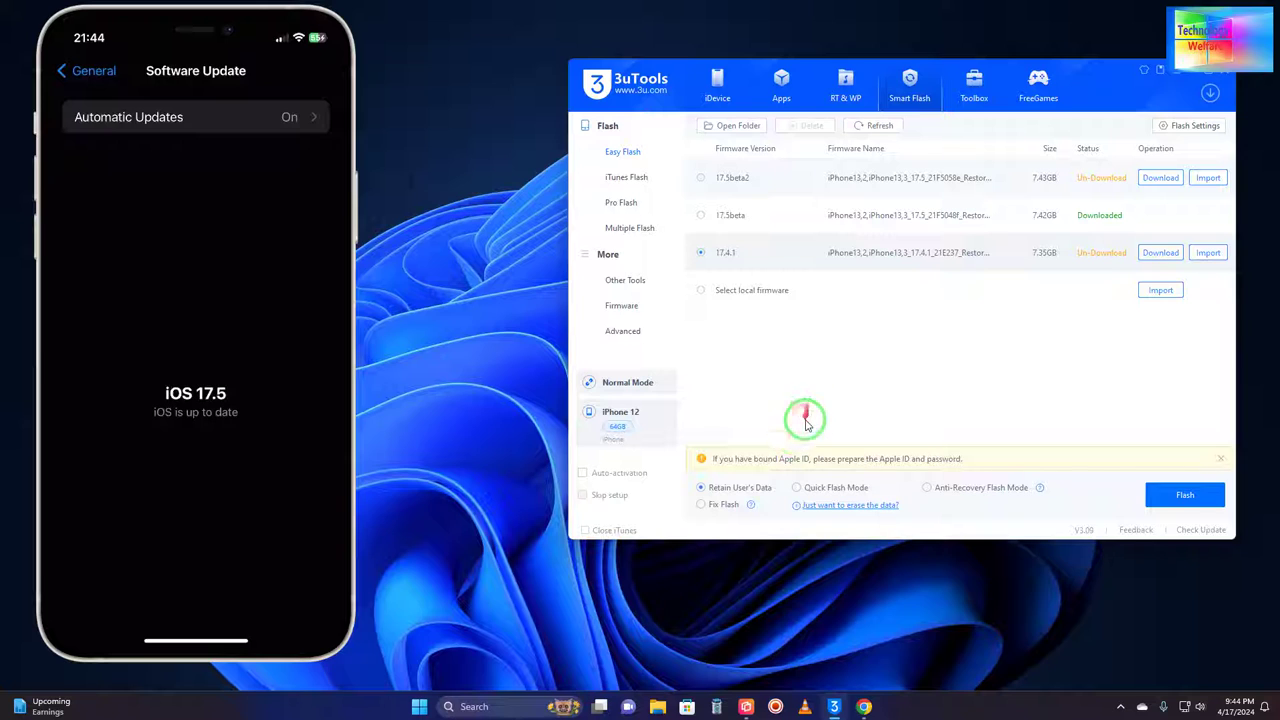
{"action": "left_click", "coordinate": [707, 497]}
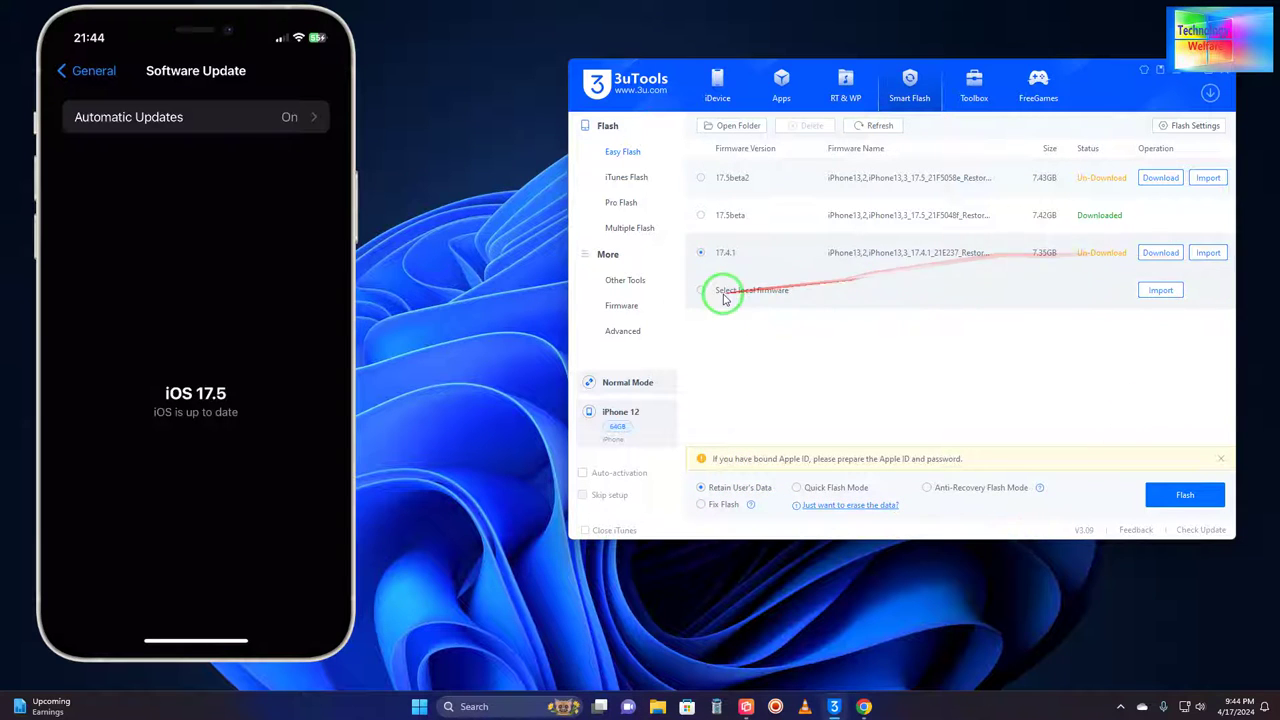
Step: Select the downloaded 17.5beta firmware, and switch the selection back to 17.4.1
{"action": "left_click", "coordinate": [850, 214]}
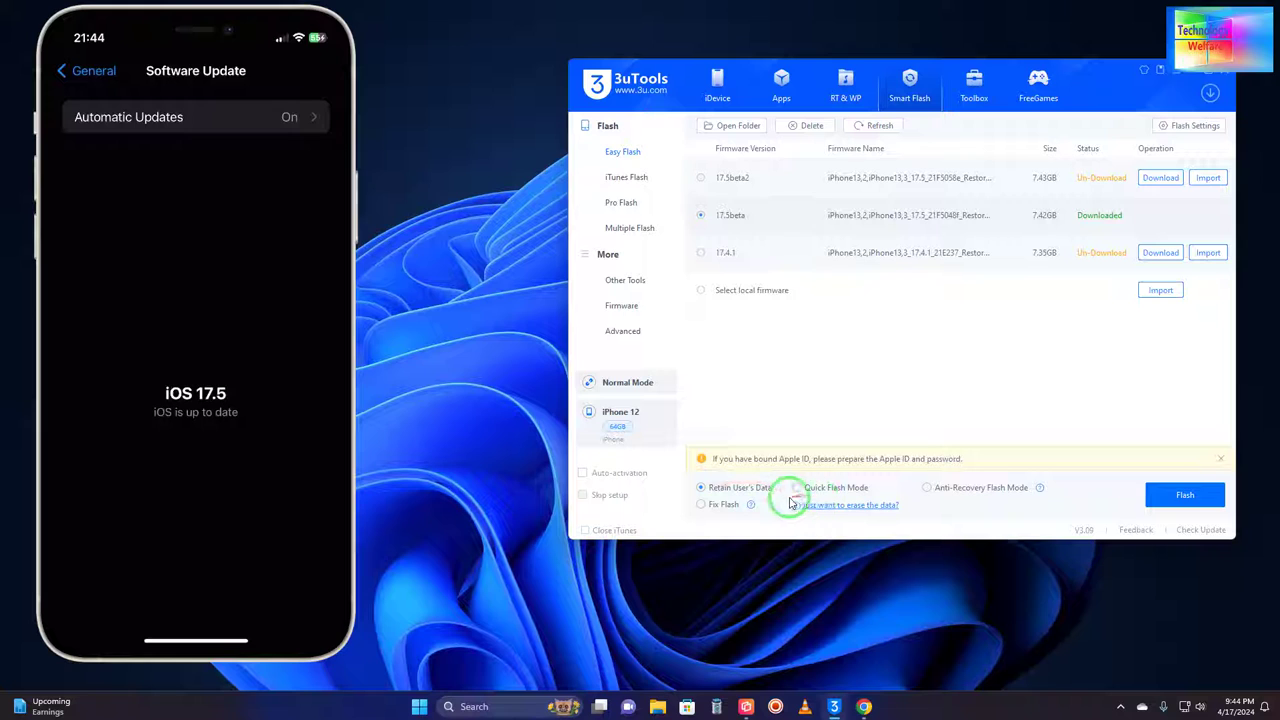
{"action": "mouse_move", "coordinate": [726, 494]}
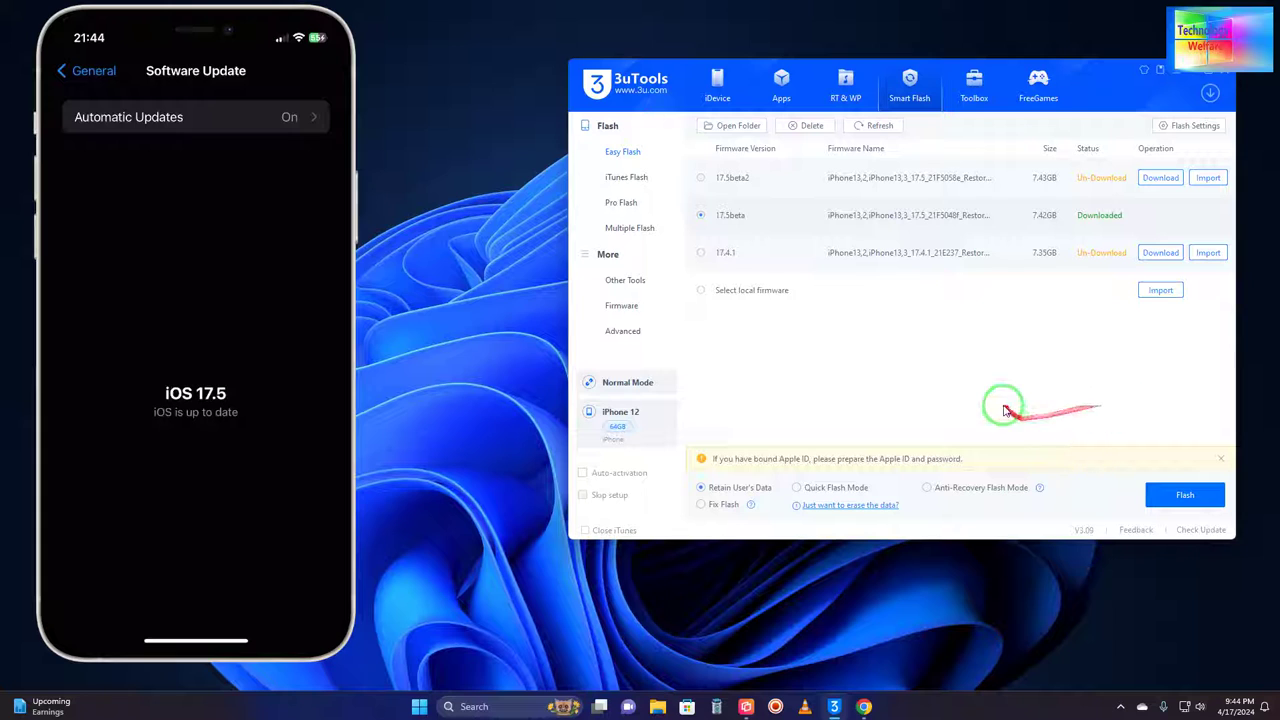
{"action": "left_click", "coordinate": [712, 253]}
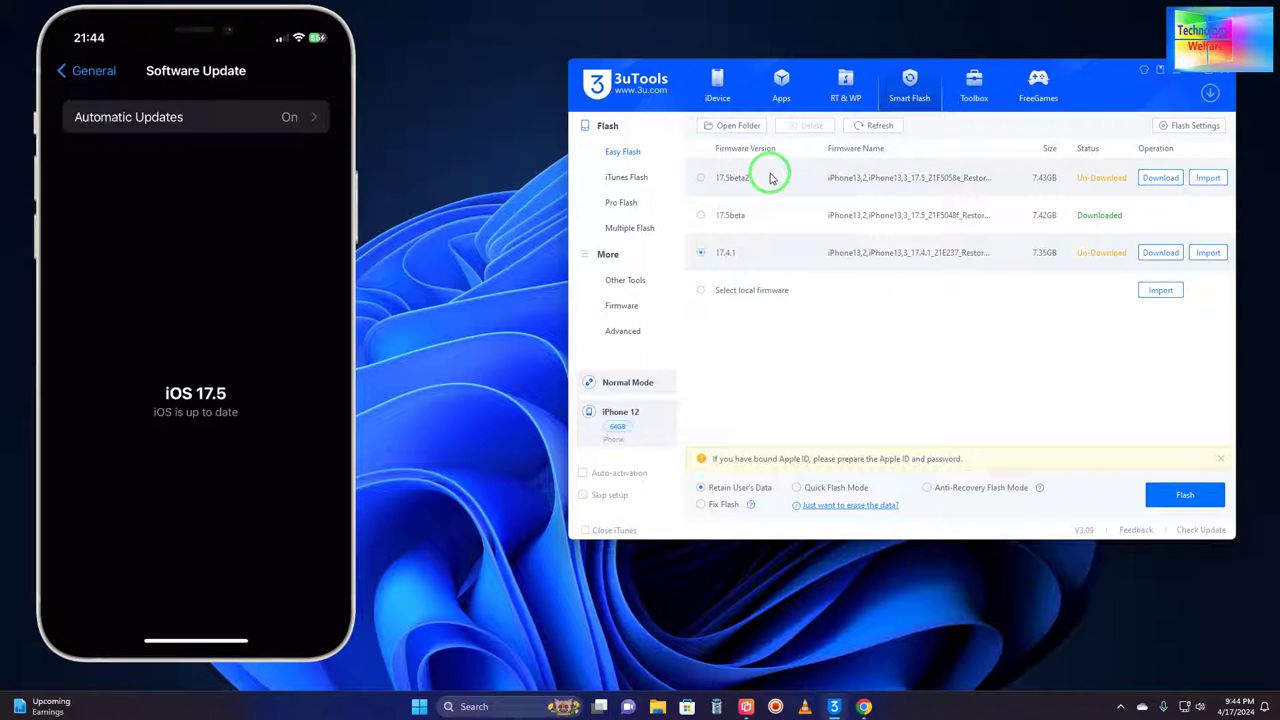
{"action": "left_click", "coordinate": [718, 263]}
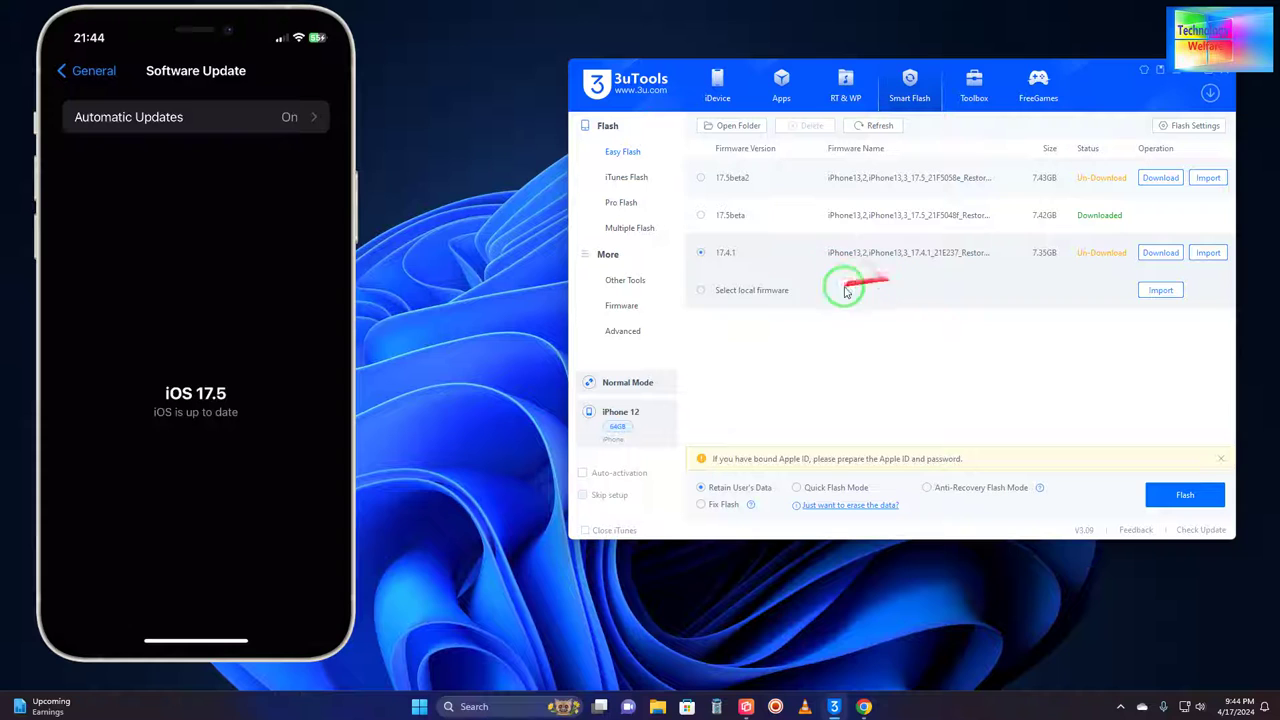
Step: Browse the Firmware folder for a local IPSW file to import, and close the file dialog without choosing one
{"action": "left_click", "coordinate": [1177, 290]}
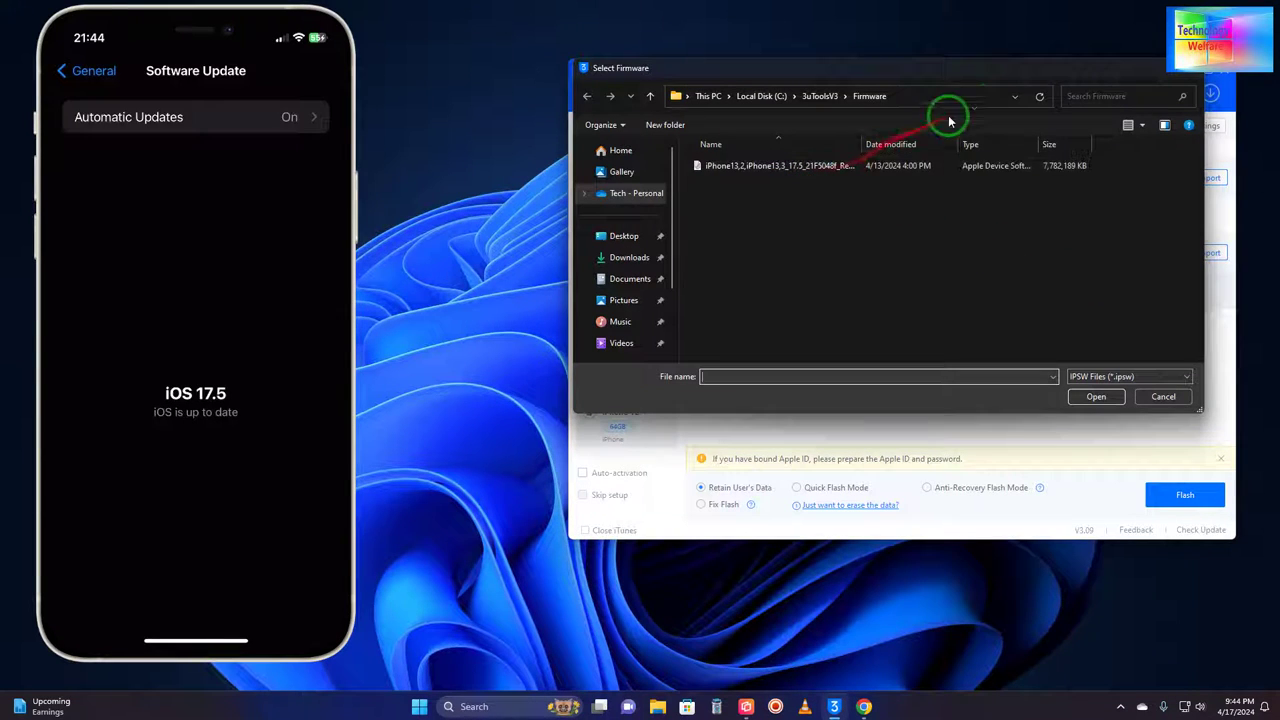
{"action": "left_click", "coordinate": [1196, 69]}
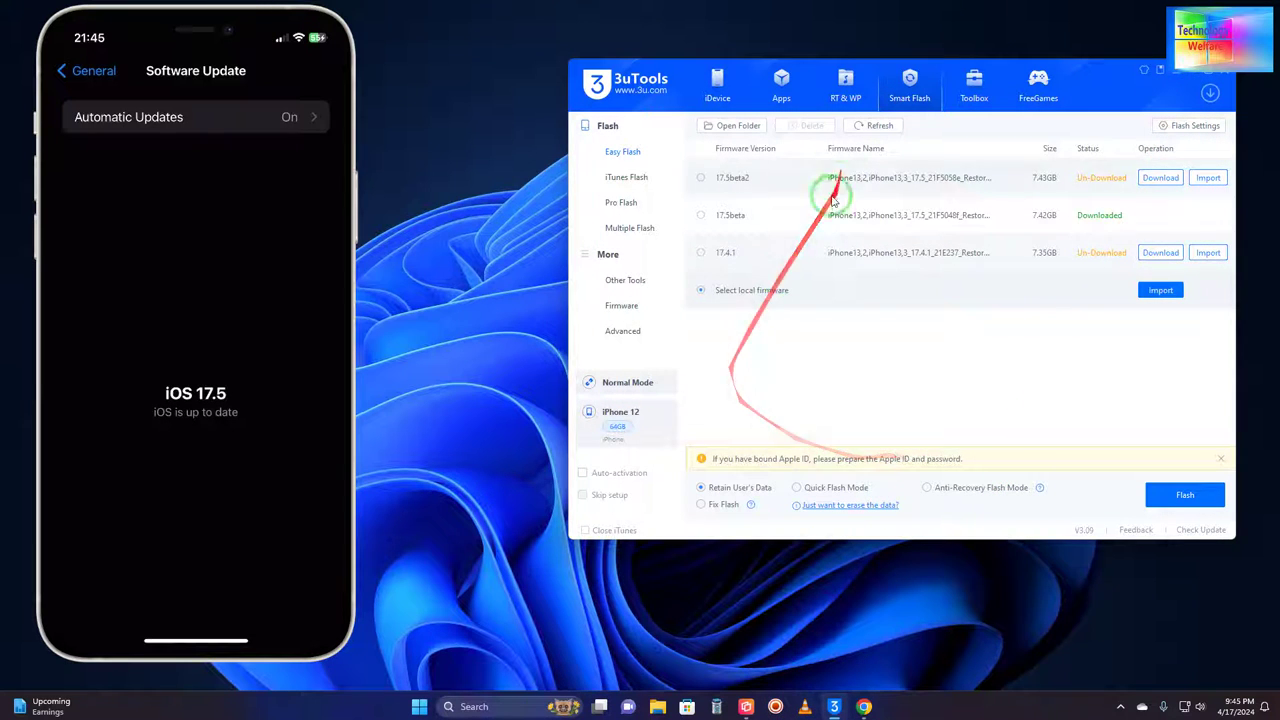
Step: Switch to Chrome, search Google for ipsw, and open the IPSW Downloads website
{"action": "left_click", "coordinate": [864, 704]}
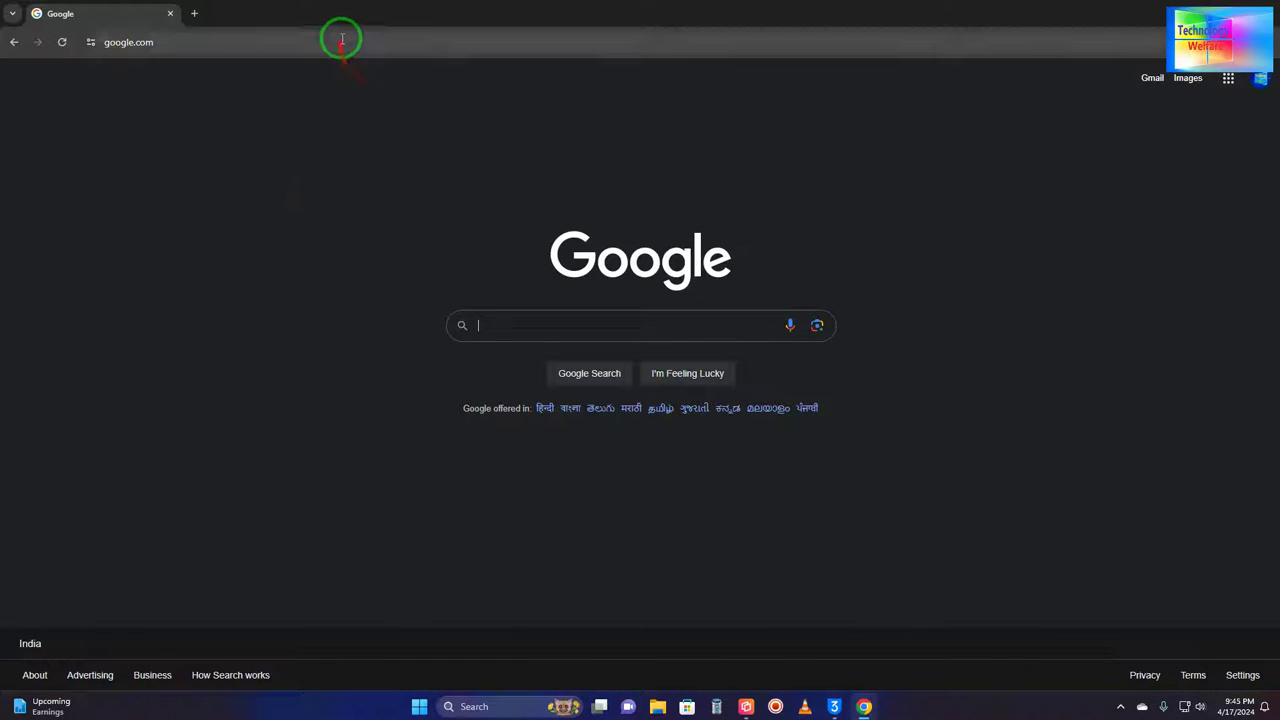
{"action": "left_click", "coordinate": [342, 40]}
{"action": "type", "text": "i"}
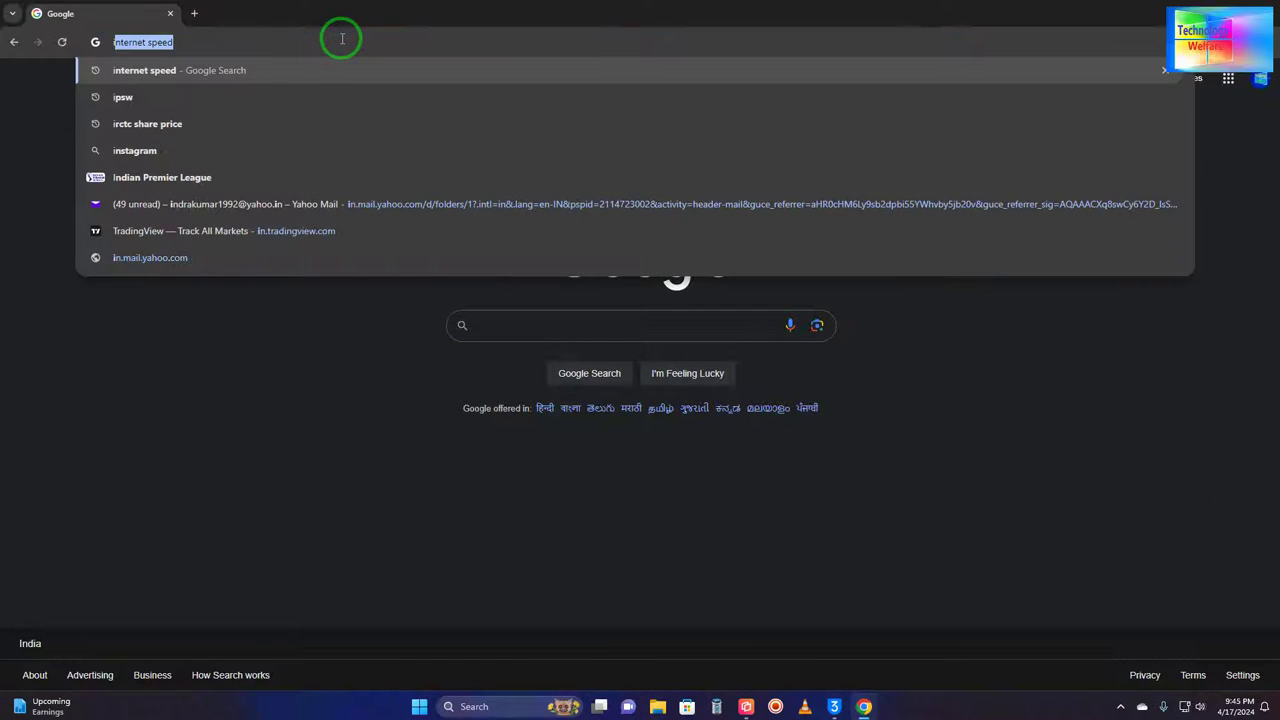
{"action": "type", "text": "p"}
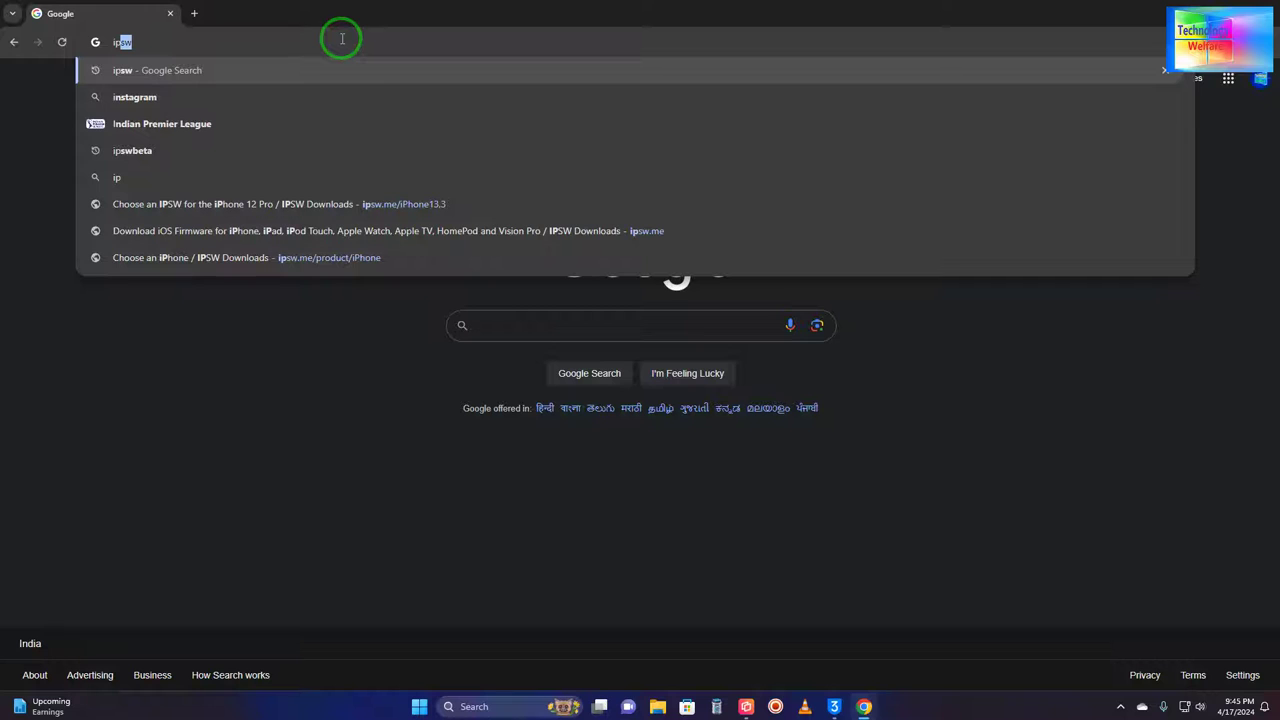
{"action": "key", "text": "Return"}
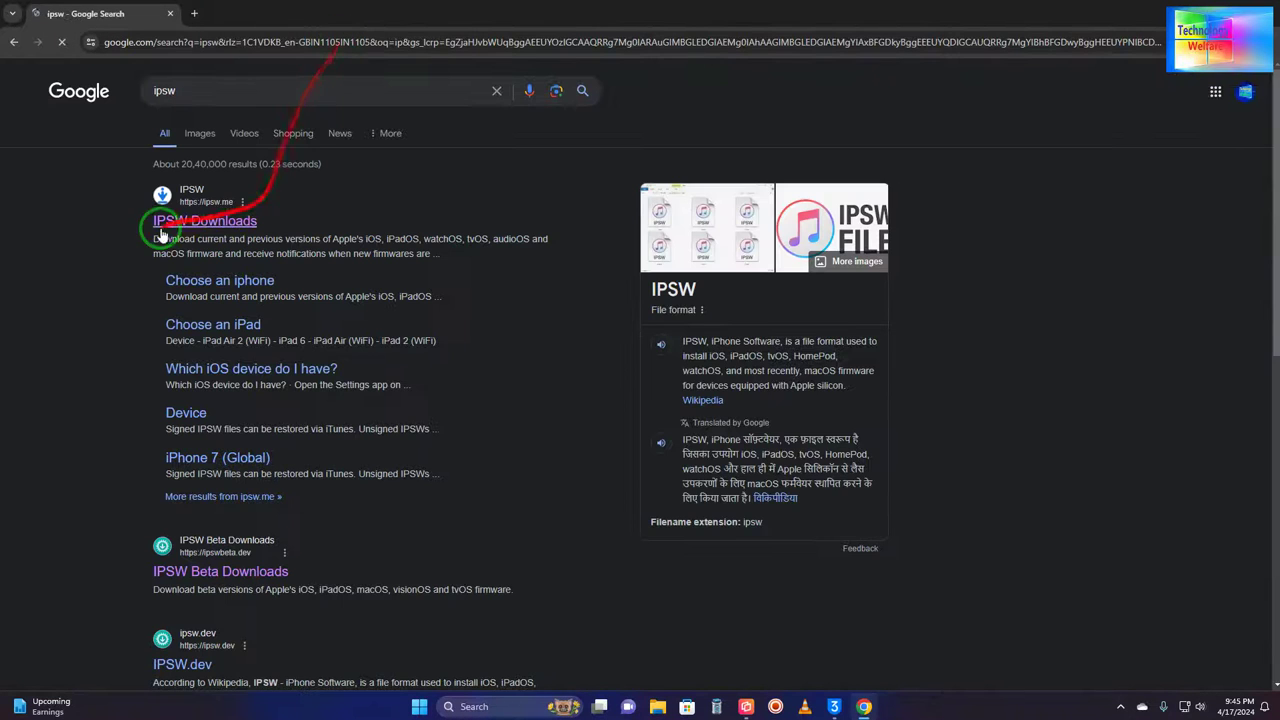
{"action": "left_click", "coordinate": [189, 219]}
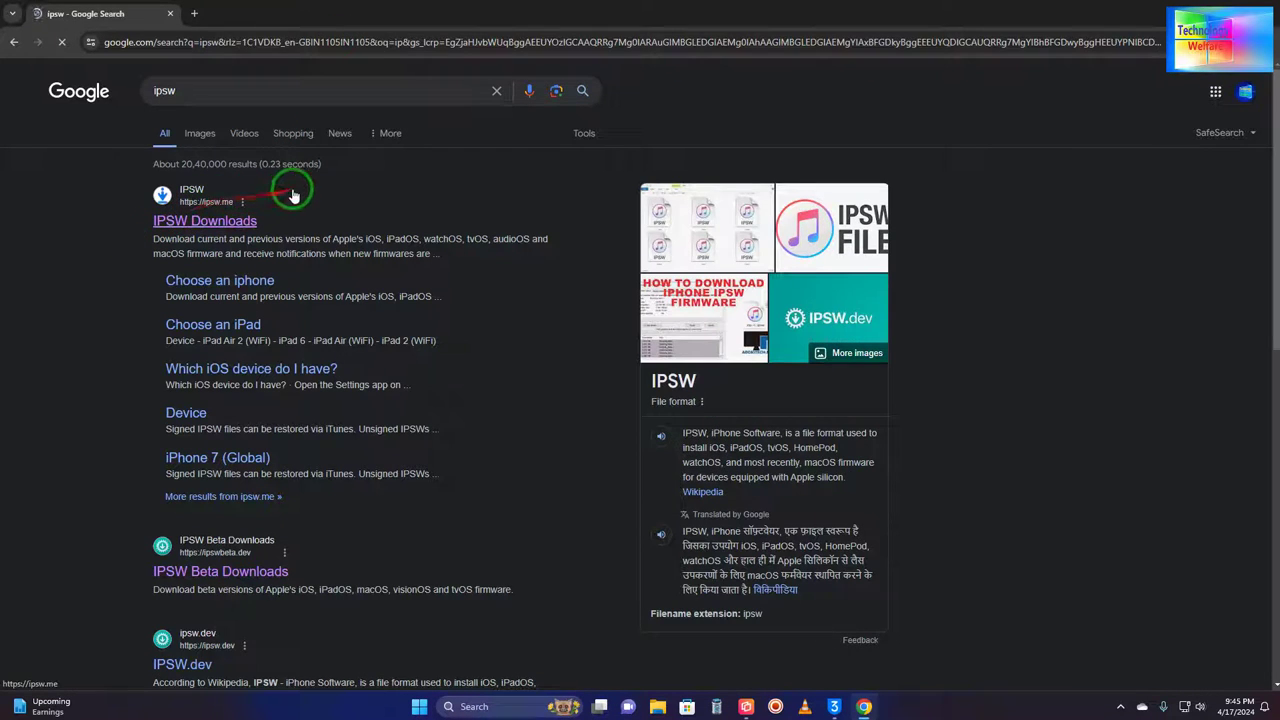
Step: Choose iPhone as the product and open the IPSW list for the iPhone 12 Pro Max, closing the advert on the way
{"action": "scroll", "coordinate": [481, 383], "scroll_direction": "down", "scroll_amount": 2}
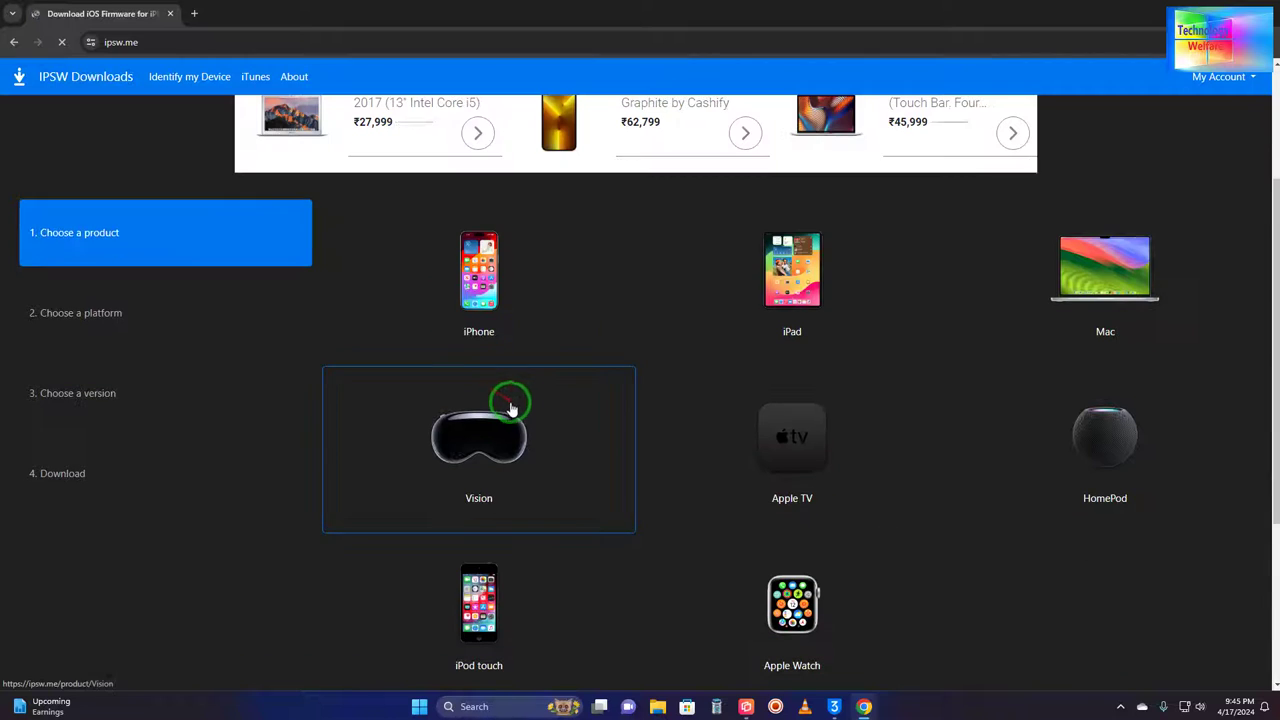
{"action": "left_click", "coordinate": [493, 300]}
{"action": "scroll", "coordinate": [474, 400], "scroll_direction": "down", "scroll_amount": 3}
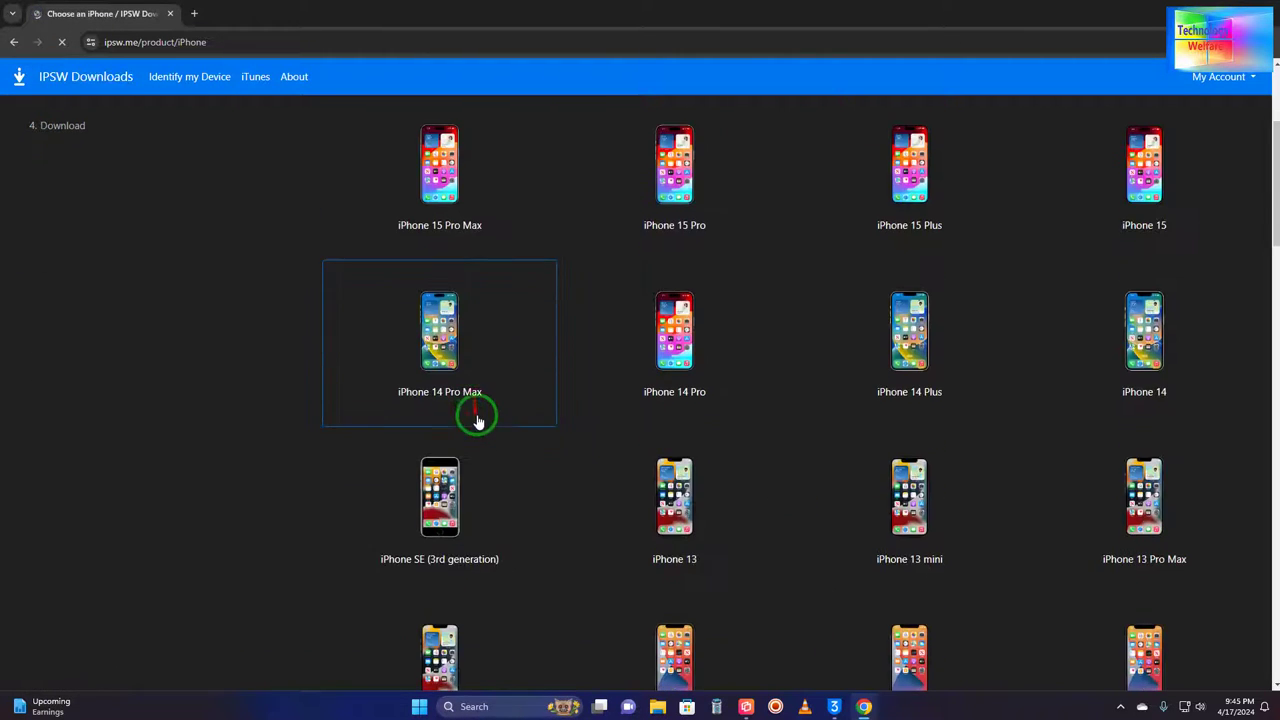
{"action": "scroll", "coordinate": [562, 434], "scroll_direction": "down", "scroll_amount": 5}
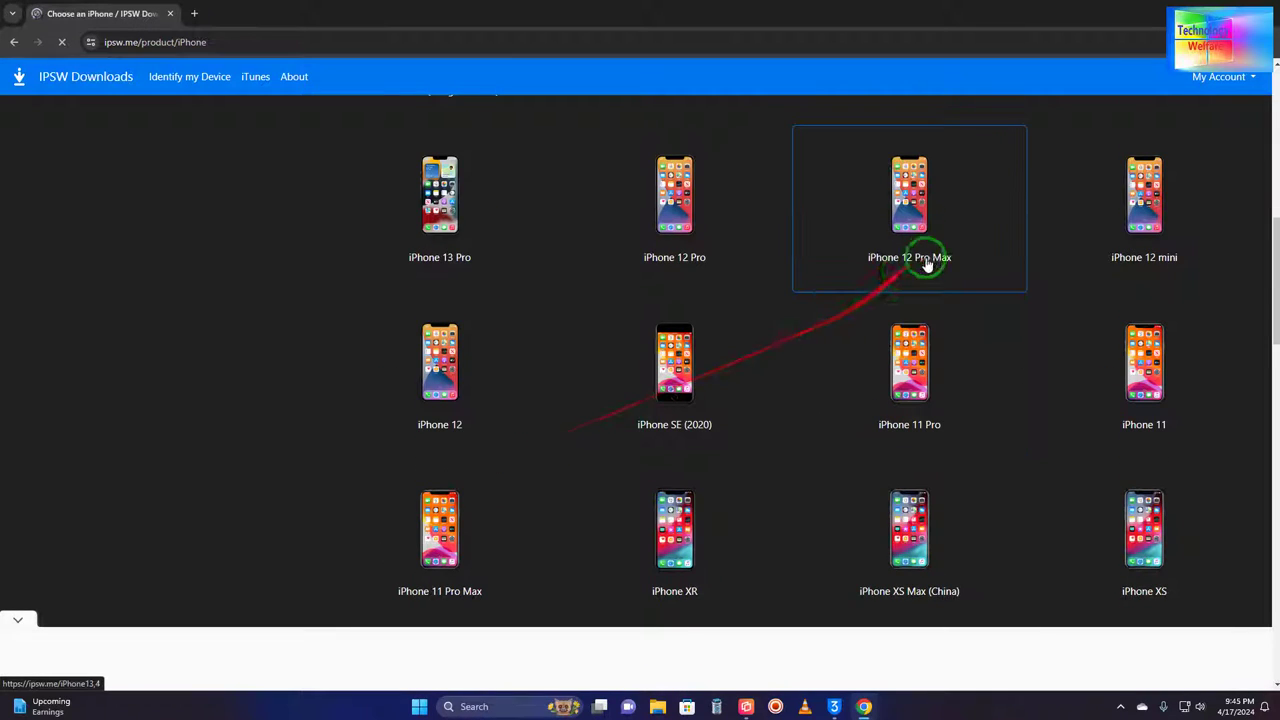
{"action": "left_click", "coordinate": [930, 243]}
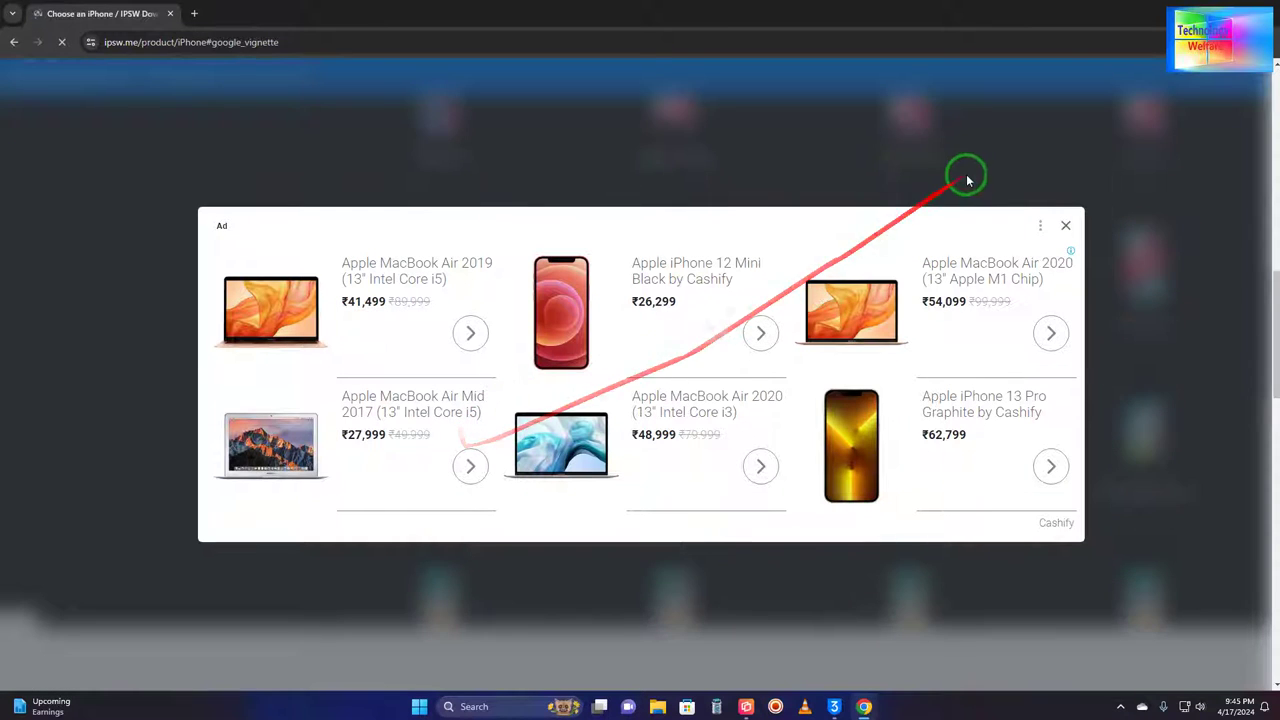
{"action": "left_click", "coordinate": [1067, 228]}
{"action": "scroll", "coordinate": [620, 390], "scroll_direction": "down", "scroll_amount": 3}
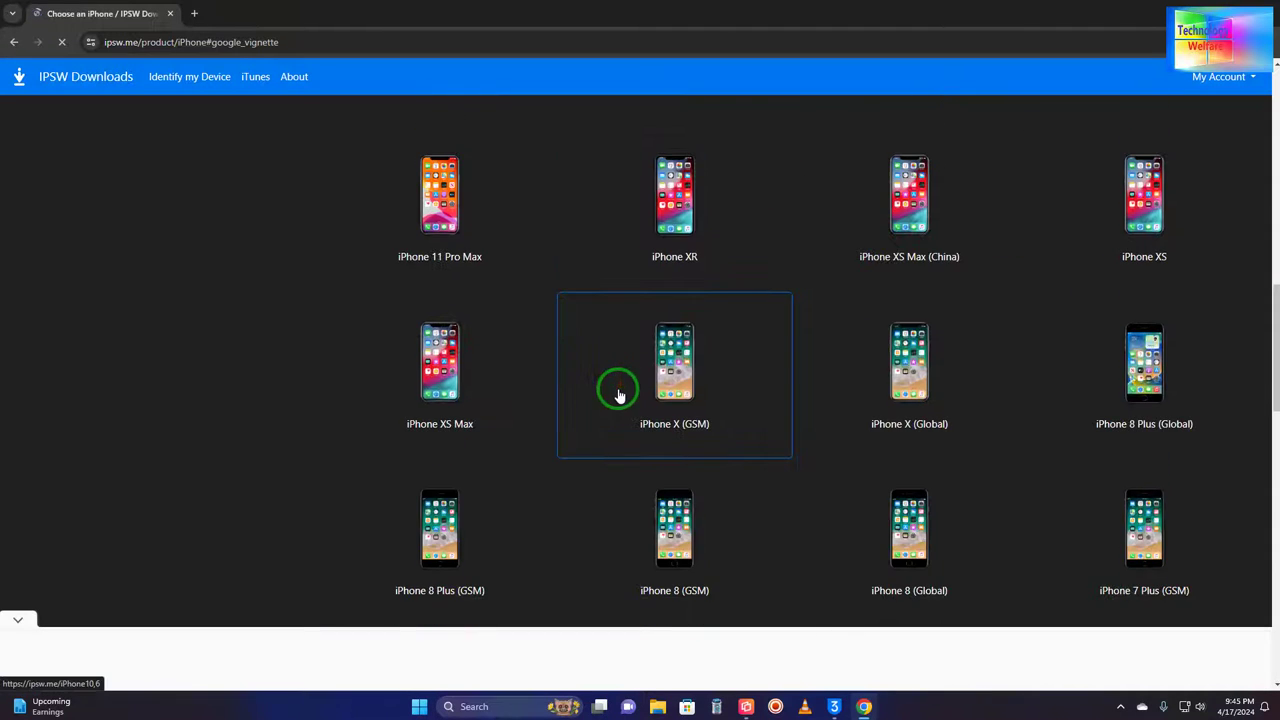
{"action": "scroll", "coordinate": [620, 395], "scroll_direction": "up", "scroll_amount": 2}
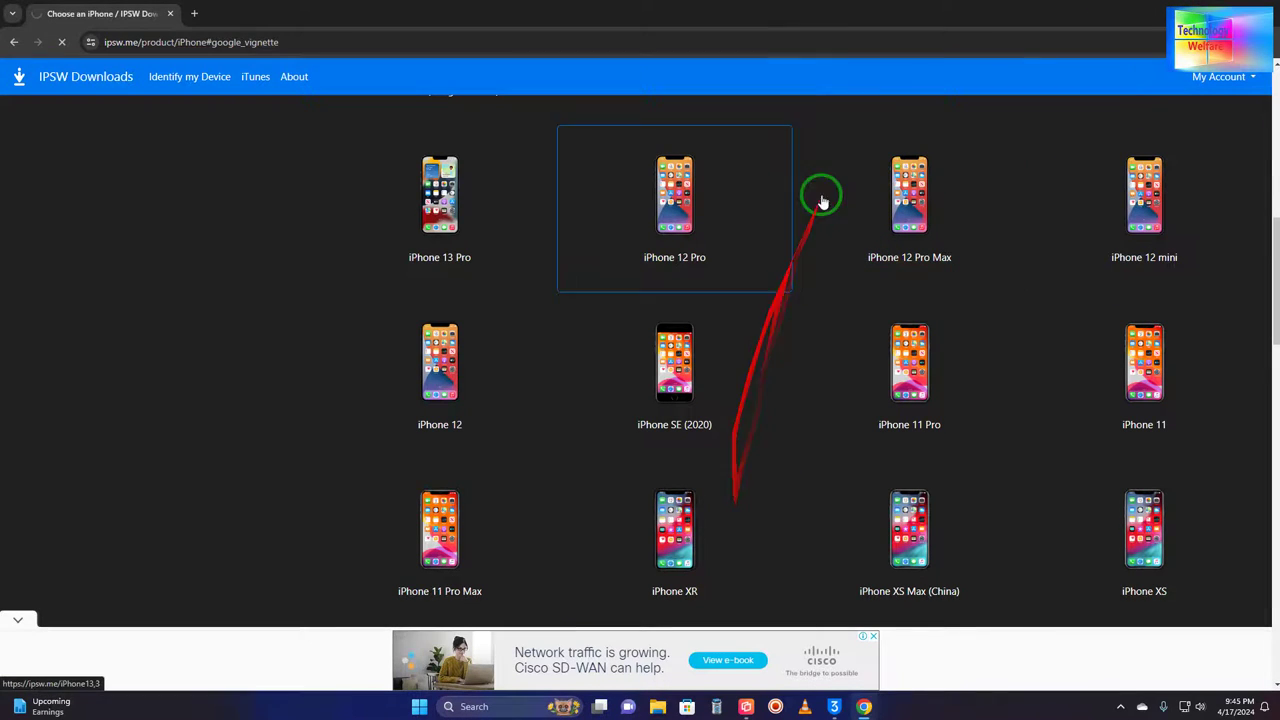
{"action": "left_click", "coordinate": [863, 211]}
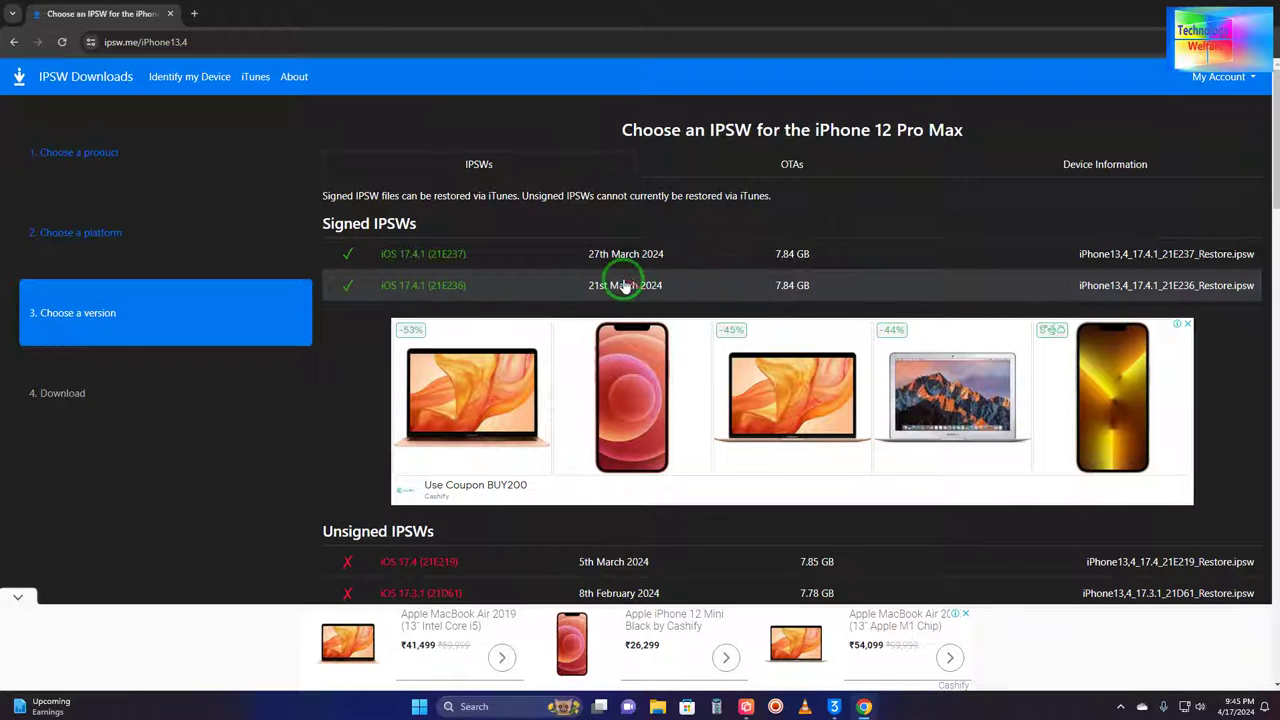
Step: Examine the signed and unsigned IPSW versions offered for the iPhone 12 Pro Max
{"action": "scroll", "coordinate": [805, 320], "scroll_direction": "down", "scroll_amount": 8}
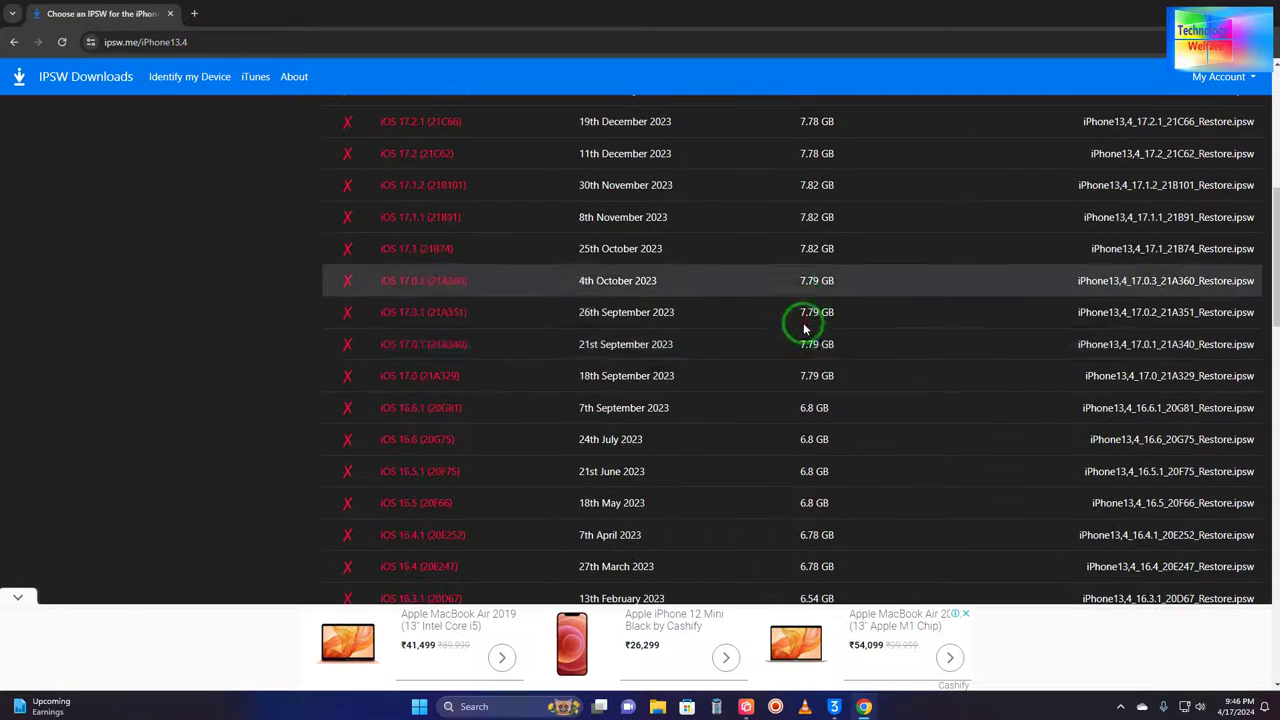
{"action": "scroll", "coordinate": [790, 375], "scroll_direction": "up", "scroll_amount": 7}
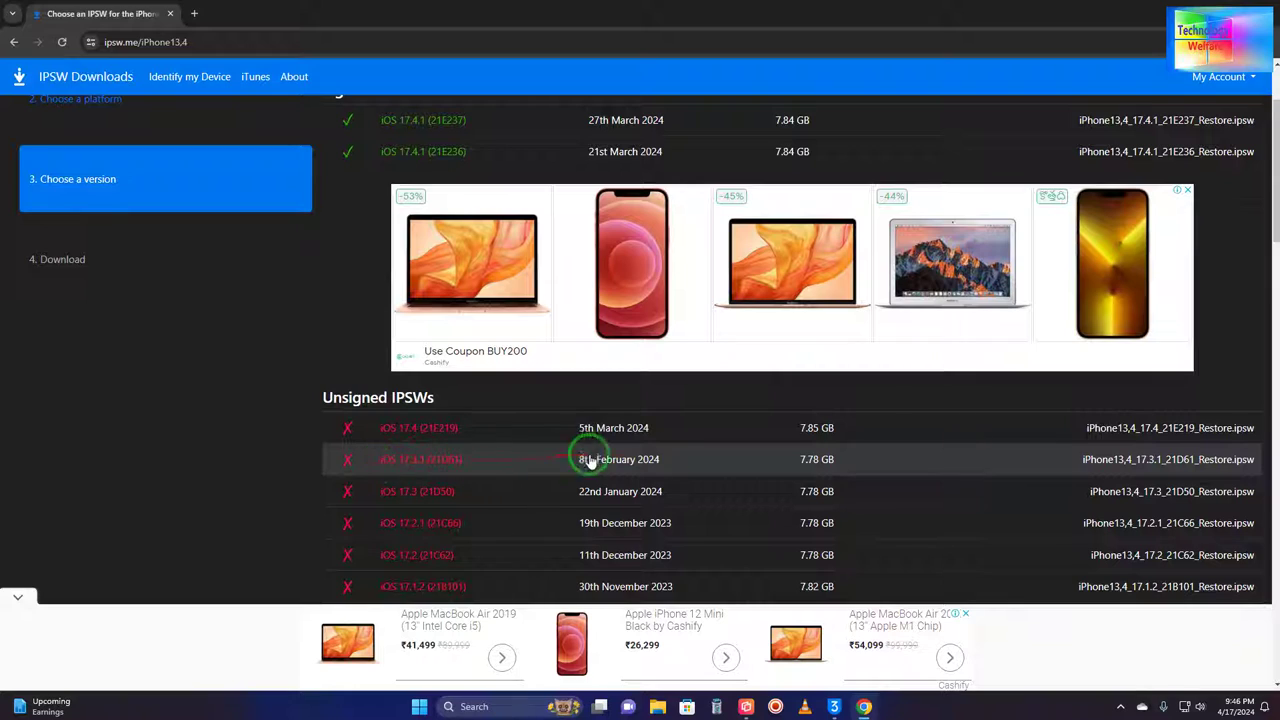
{"action": "scroll", "coordinate": [640, 455], "scroll_direction": "down", "scroll_amount": 5}
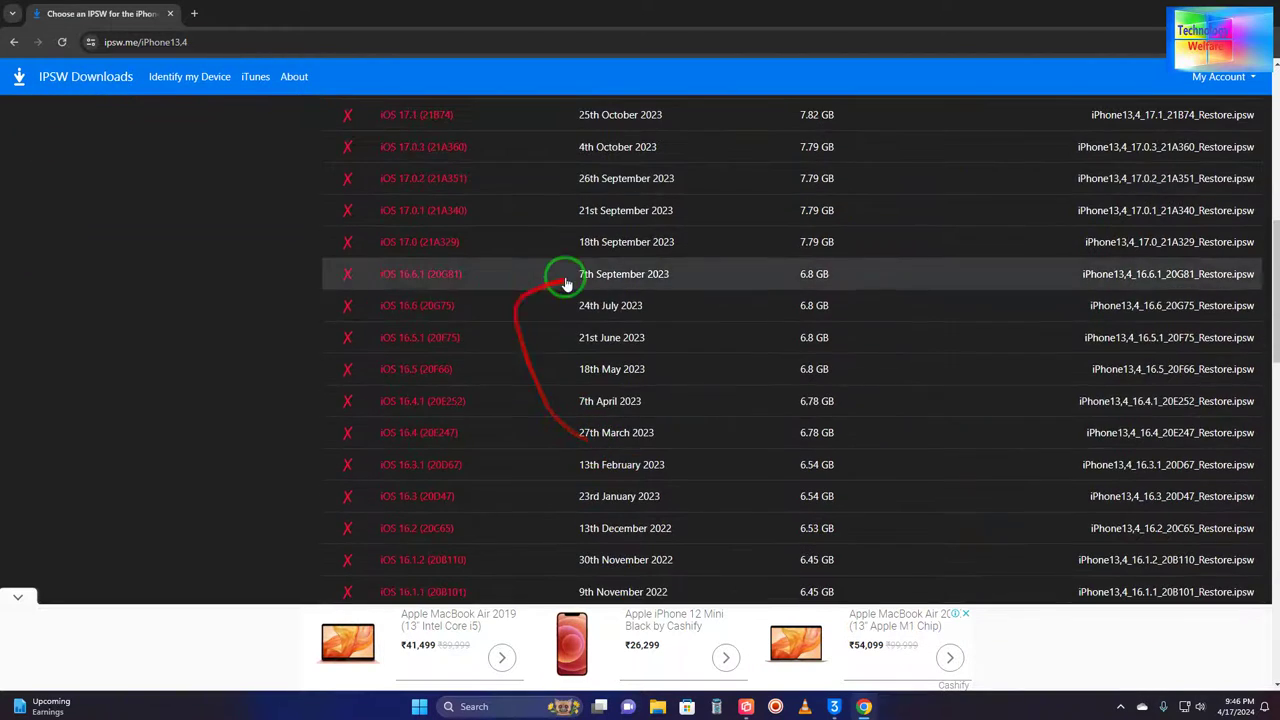
{"action": "scroll", "coordinate": [563, 277], "scroll_direction": "up", "scroll_amount": 2}
{"action": "scroll", "coordinate": [950, 318], "scroll_direction": "down", "scroll_amount": 6}
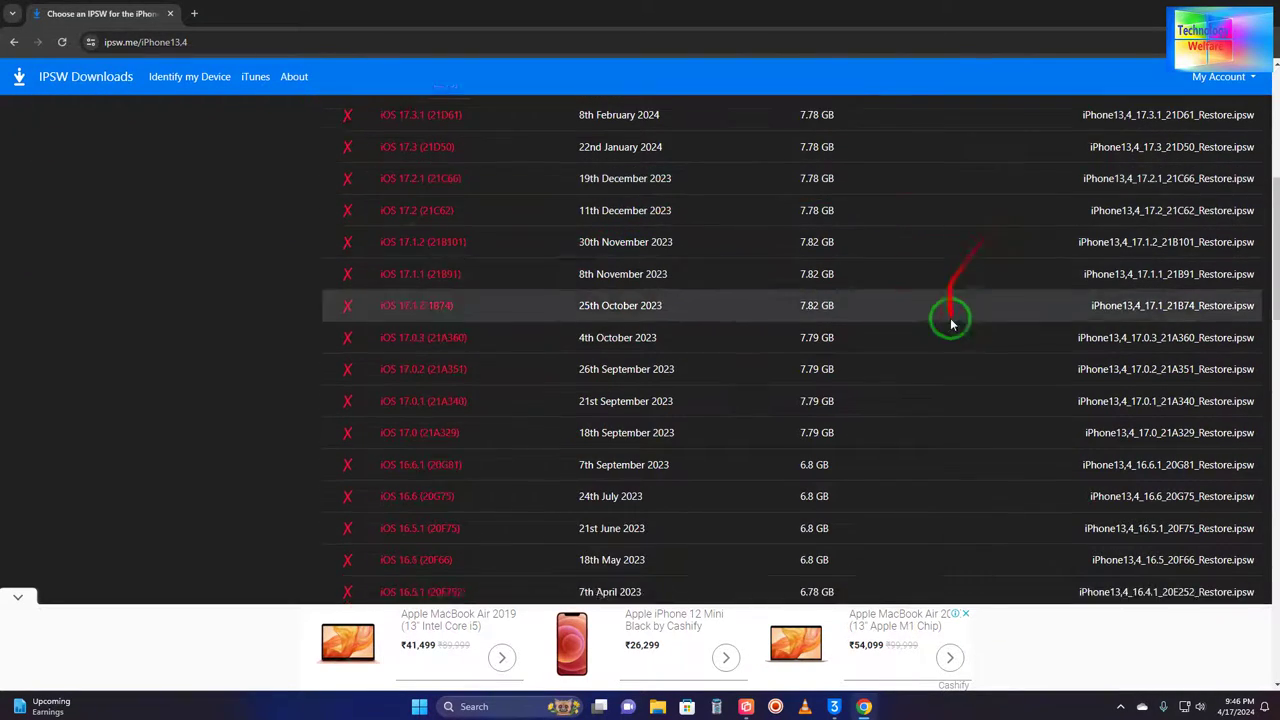
{"action": "scroll", "coordinate": [960, 330], "scroll_direction": "down", "scroll_amount": 15}
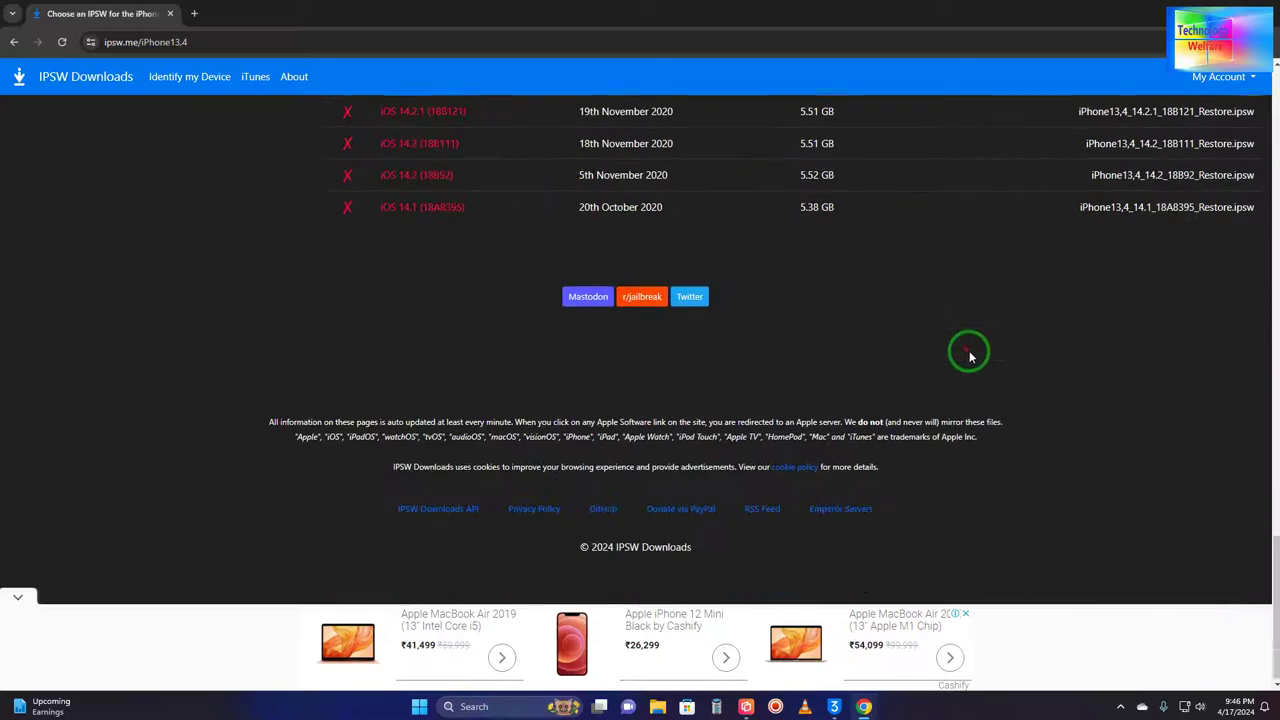
{"action": "scroll", "coordinate": [672, 305], "scroll_direction": "up", "scroll_amount": 7}
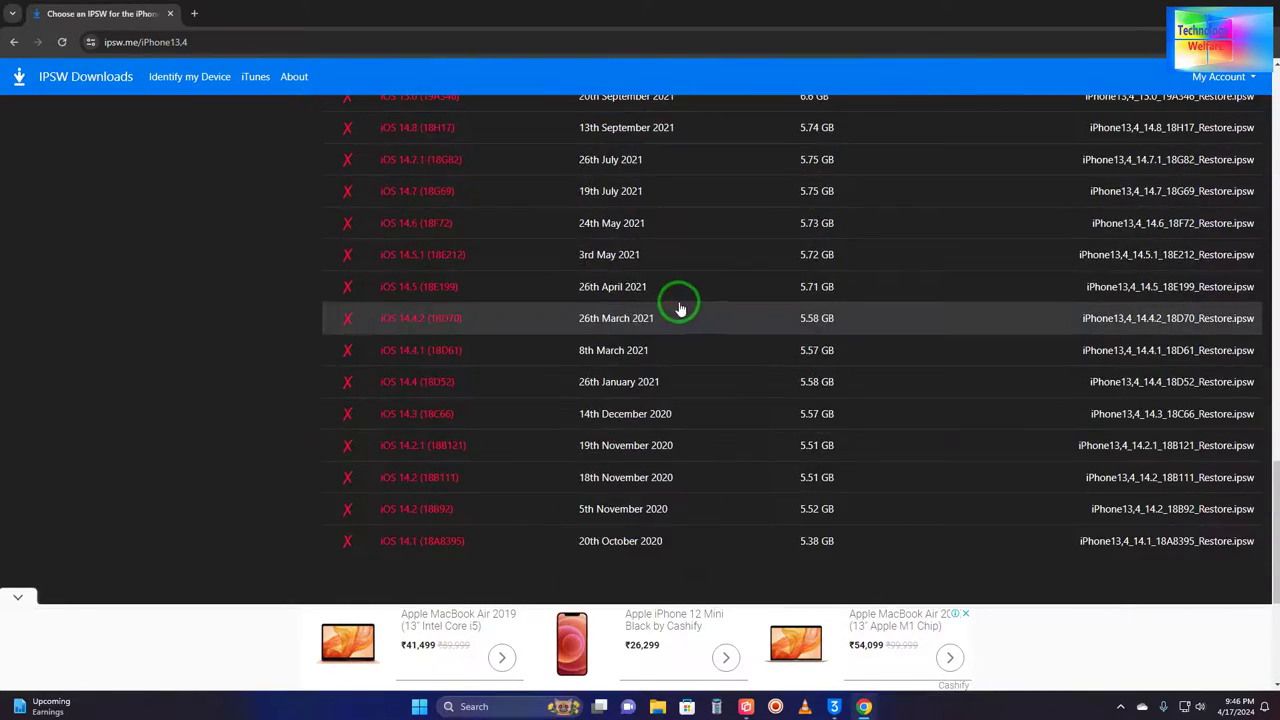
{"action": "scroll", "coordinate": [672, 305], "scroll_direction": "up", "scroll_amount": 15}
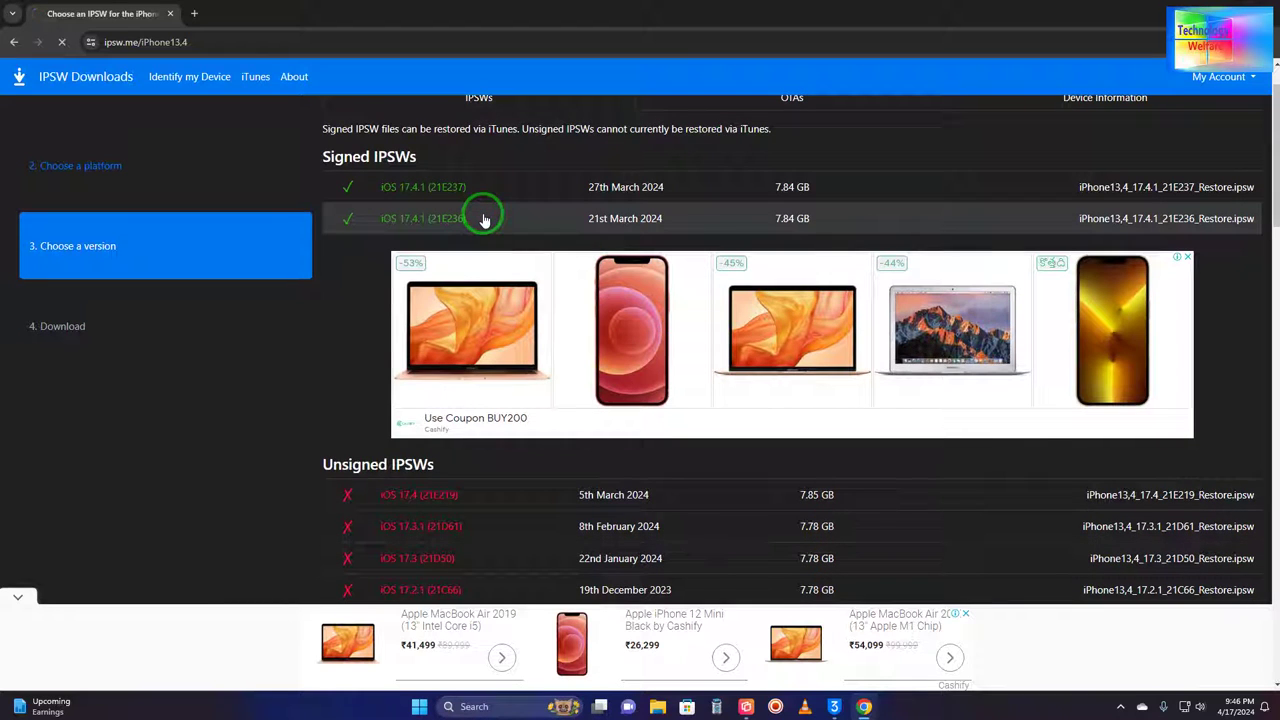
Step: Open the download page of the signed iOS 17.4.1 (21E236) firmware and review its file details
{"action": "scroll", "coordinate": [539, 222], "scroll_direction": "down", "scroll_amount": 6}
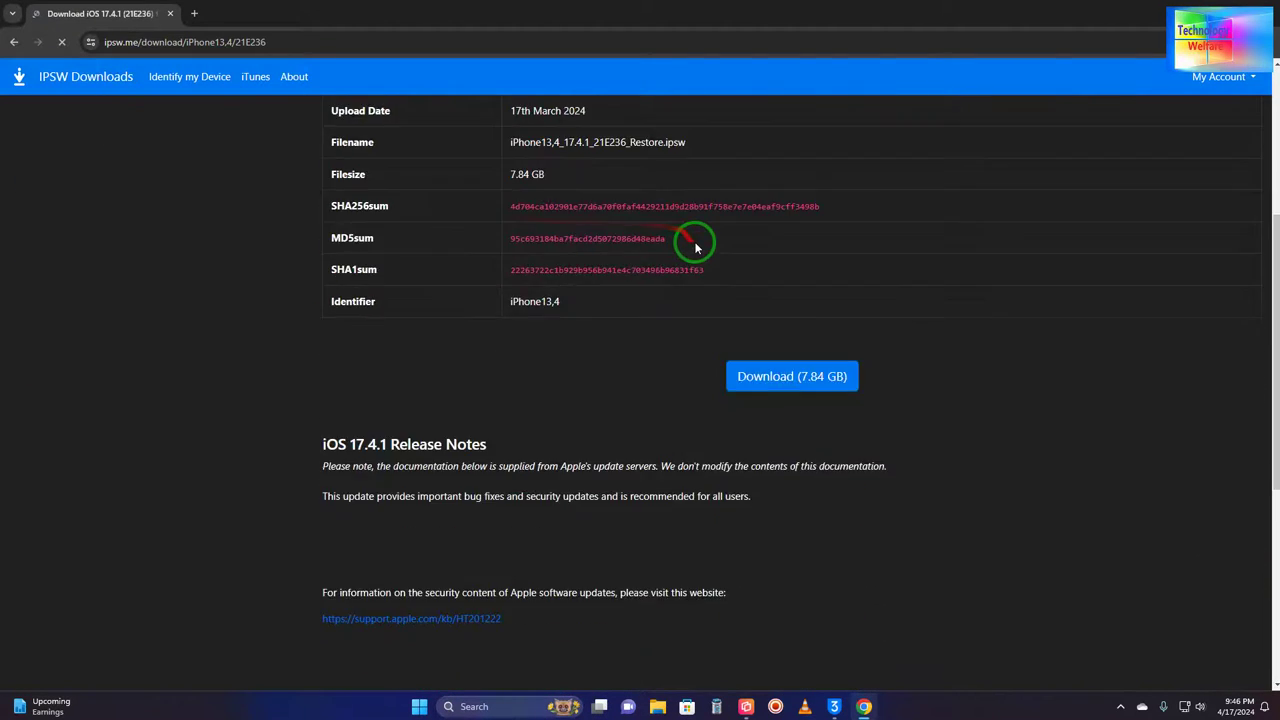
{"action": "scroll", "coordinate": [851, 187], "scroll_direction": "up", "scroll_amount": 2}
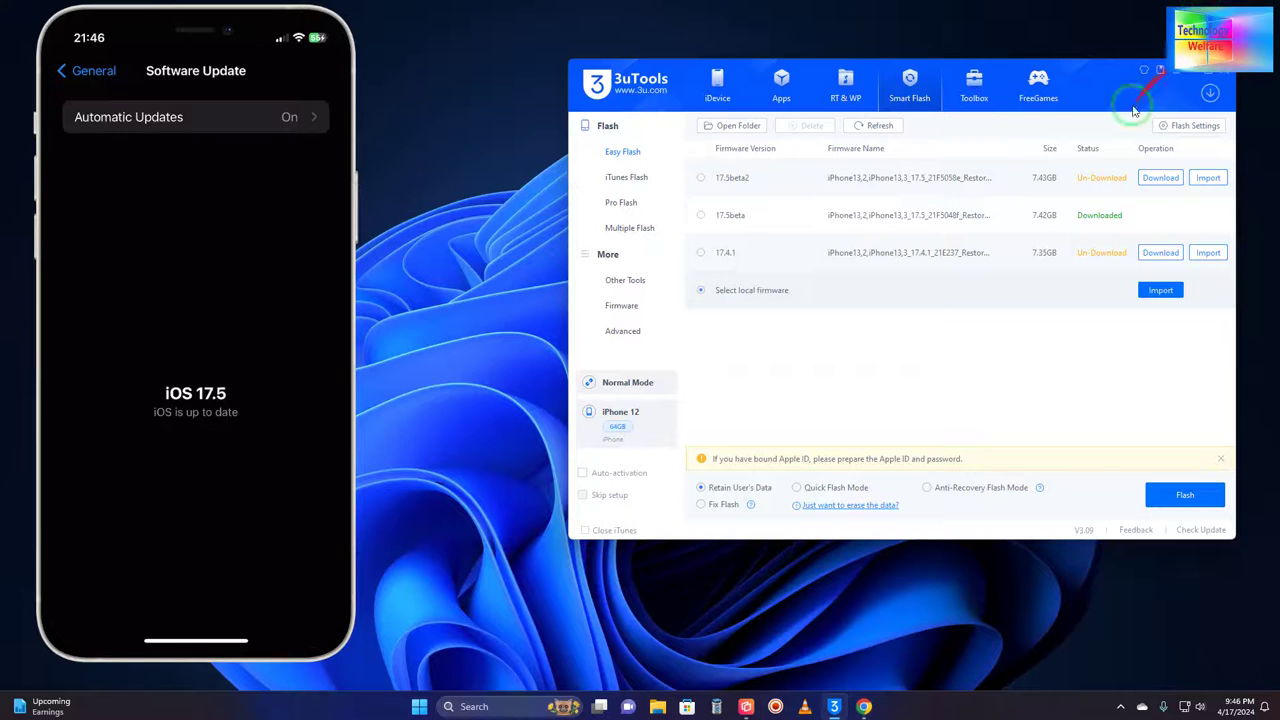
Step: Browse the local firmware files available for import, cancel the selection, and start downloading the 17.4.1 firmware for the iPhone 12
{"action": "left_click", "coordinate": [1155, 292]}
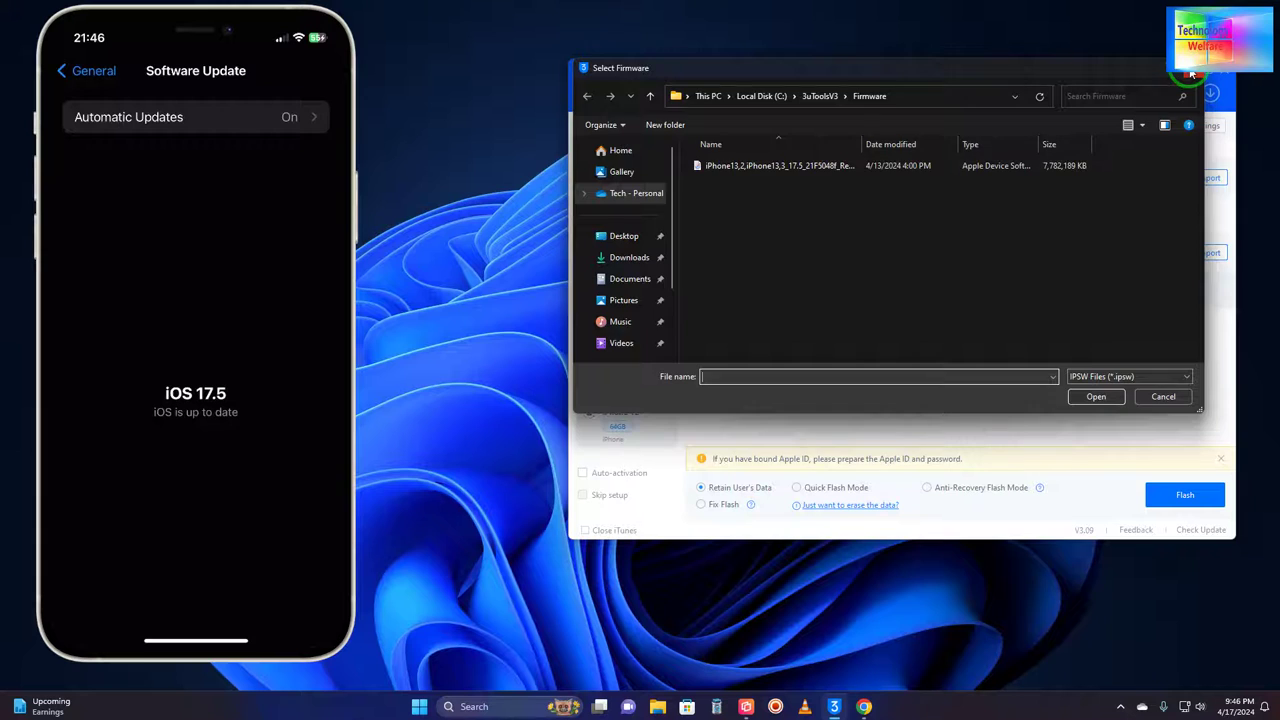
{"action": "left_click", "coordinate": [1190, 70]}
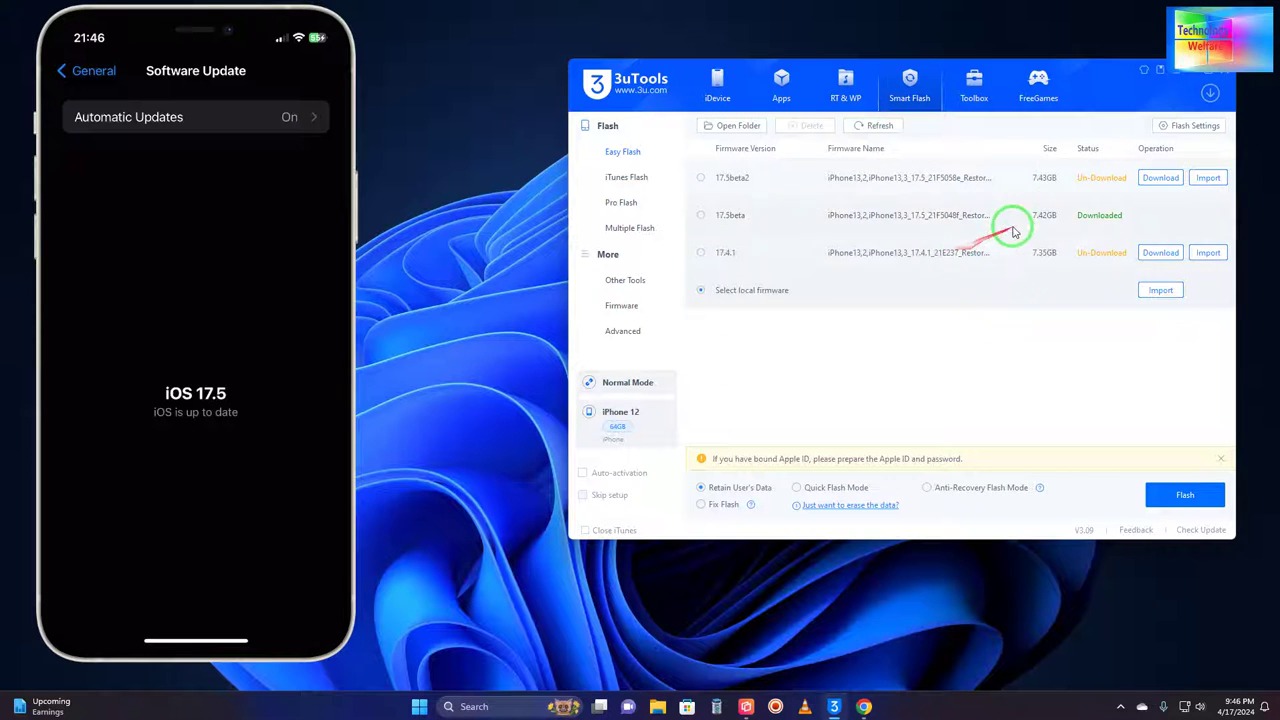
{"action": "left_click_drag", "start_coordinate": [1114, 66], "coordinate": [1065, 77]}
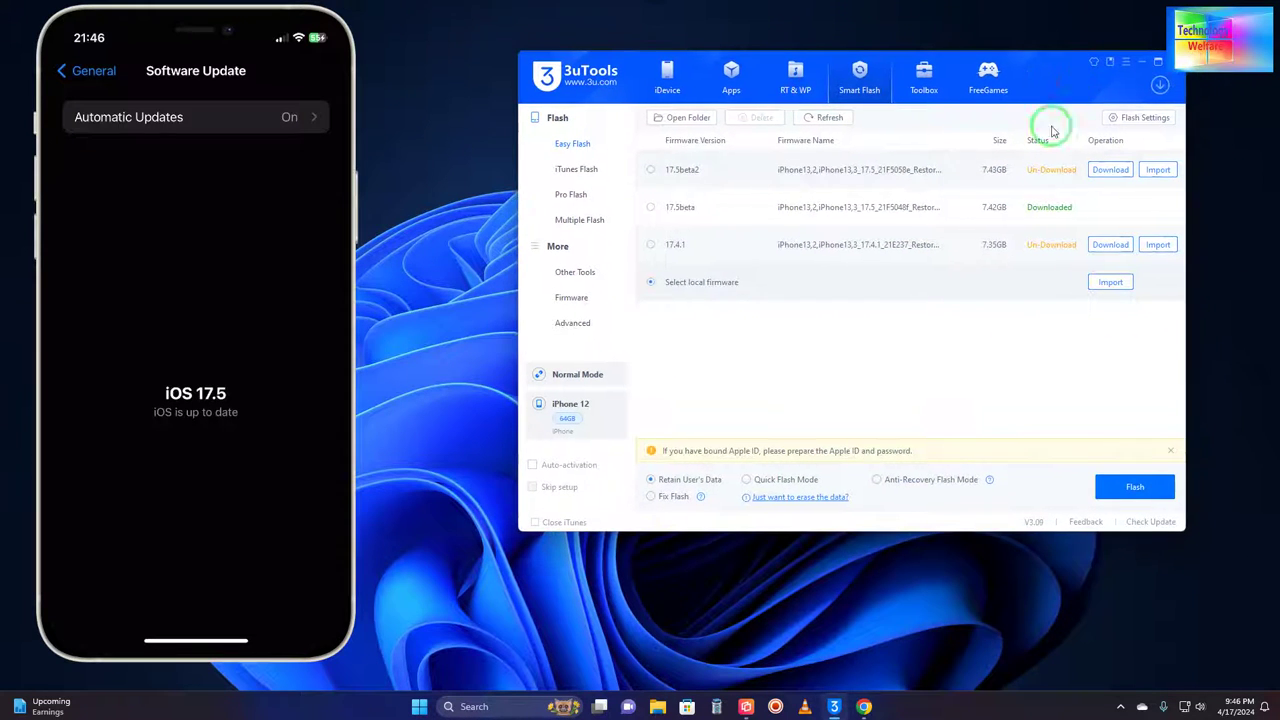
{"action": "left_click", "coordinate": [1110, 245]}
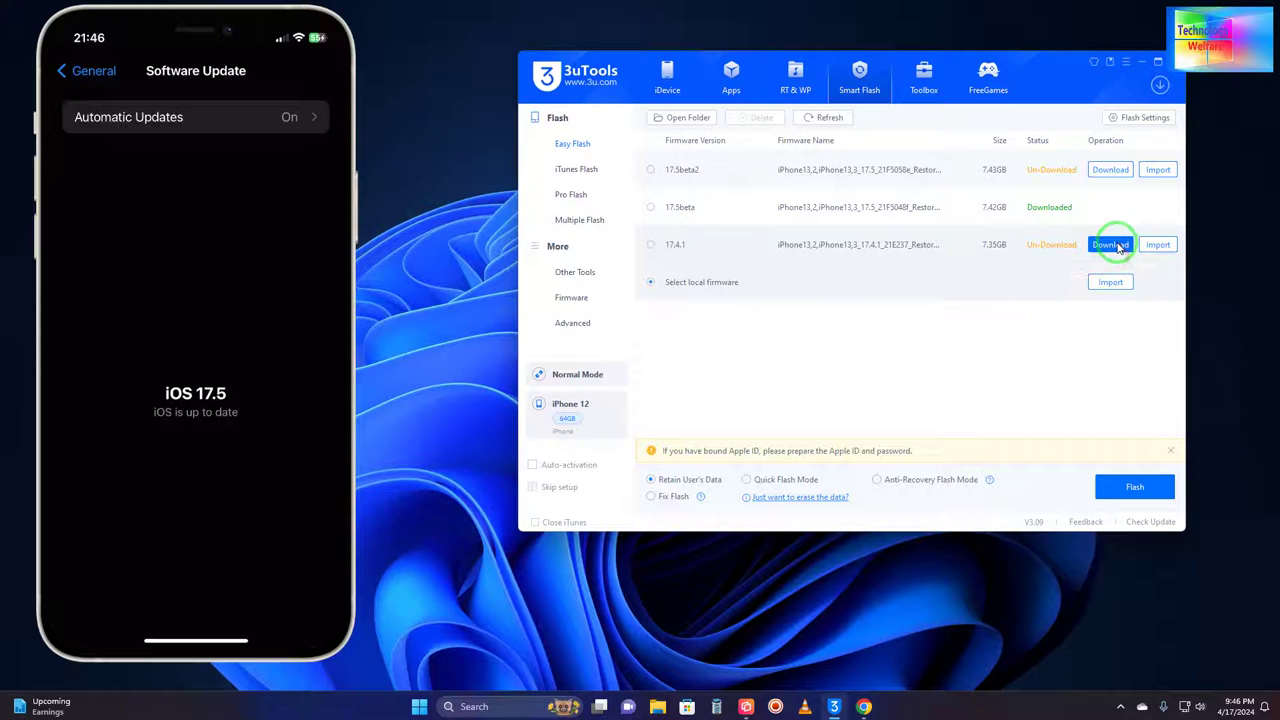
Step: Check the speed and remaining time of the 17.4.1 firmware download in the download manager, and close the manager
{"action": "left_click", "coordinate": [1160, 86]}
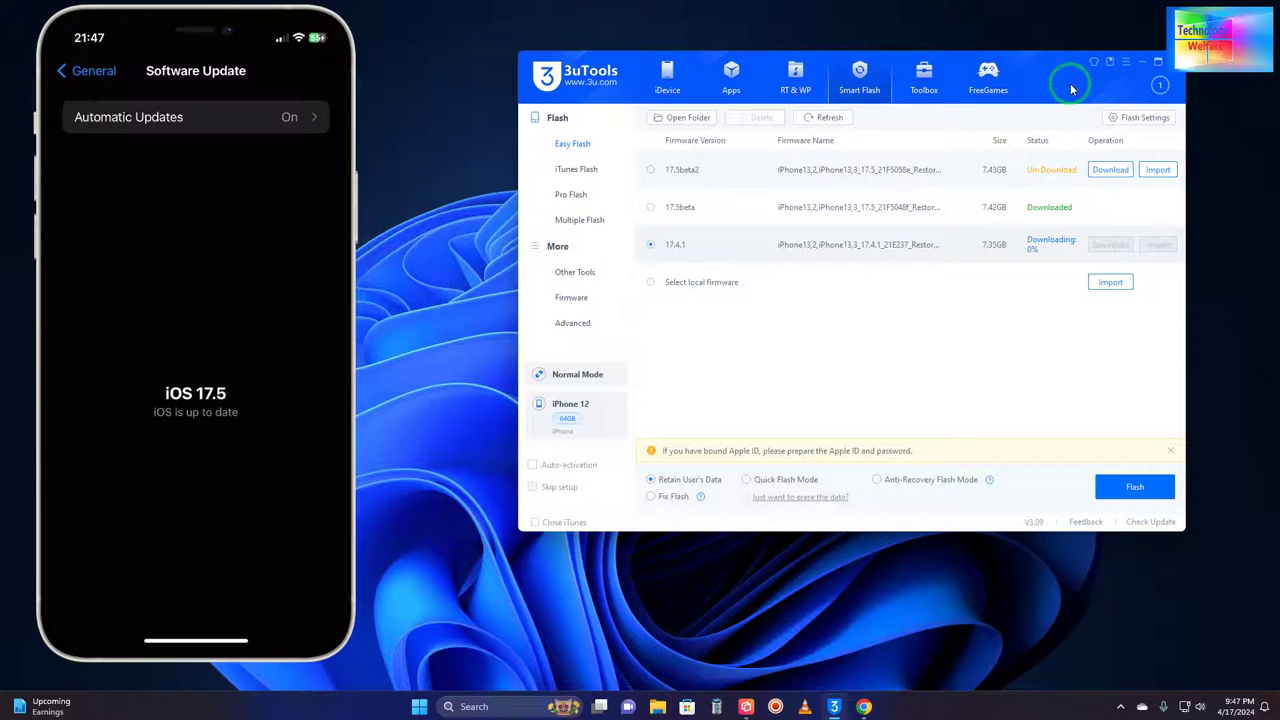
{"action": "left_click_drag", "start_coordinate": [1071, 90], "coordinate": [1064, 75]}
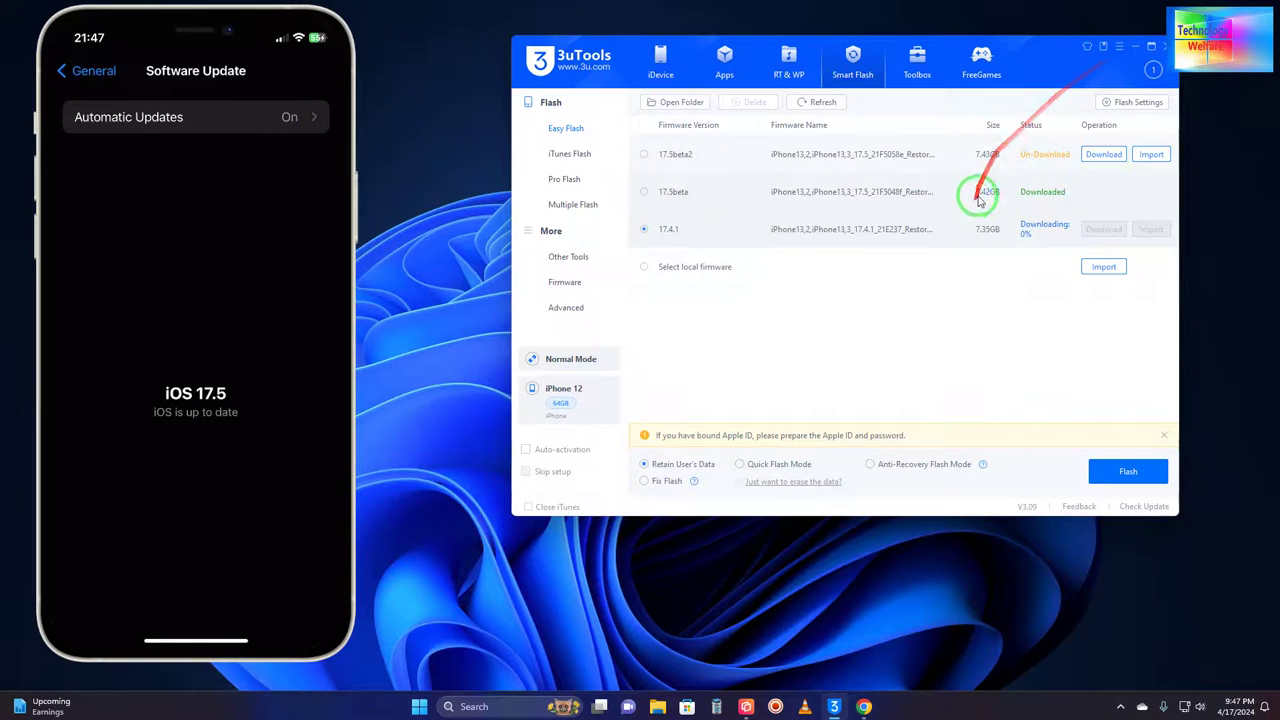
{"action": "left_click", "coordinate": [1153, 69]}
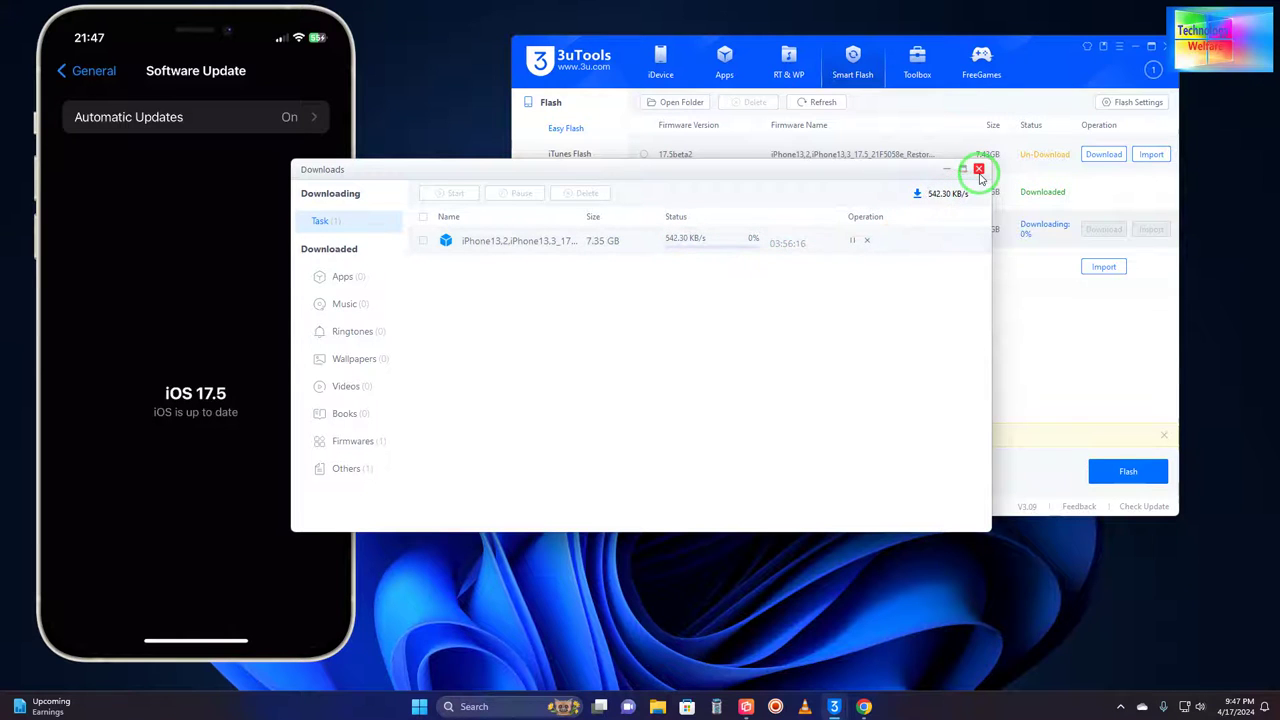
{"action": "left_click", "coordinate": [978, 169]}
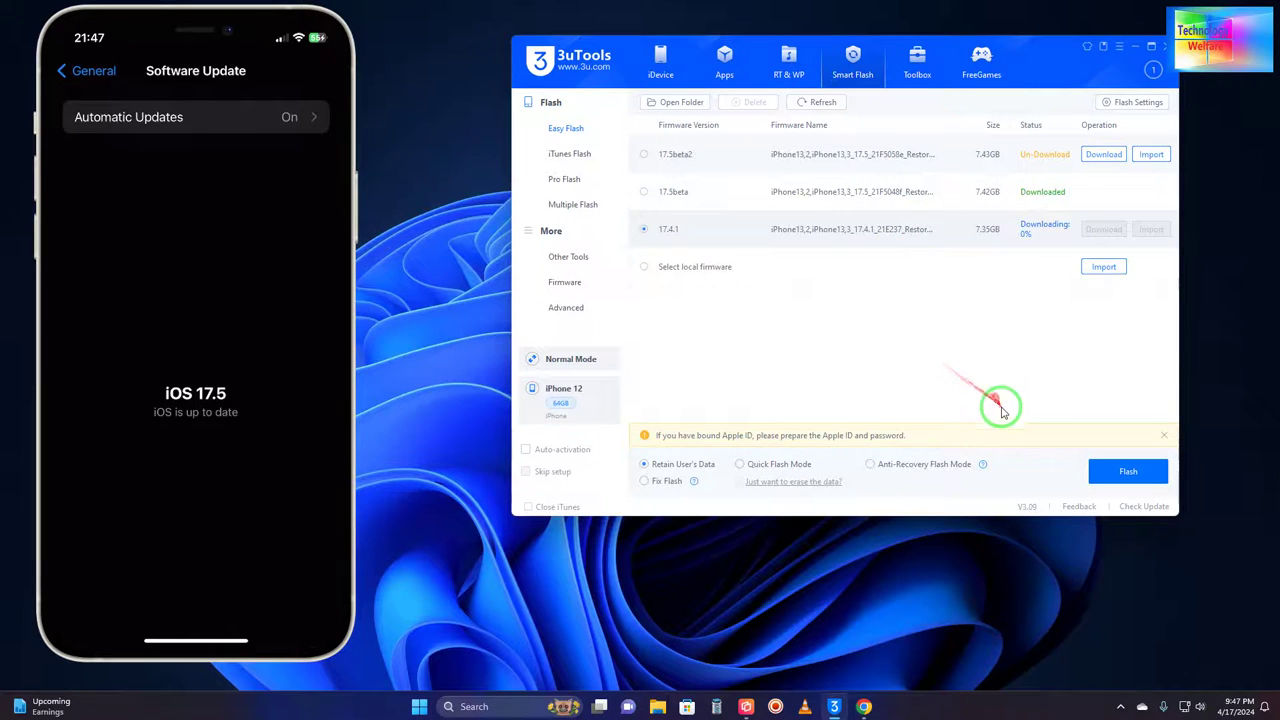